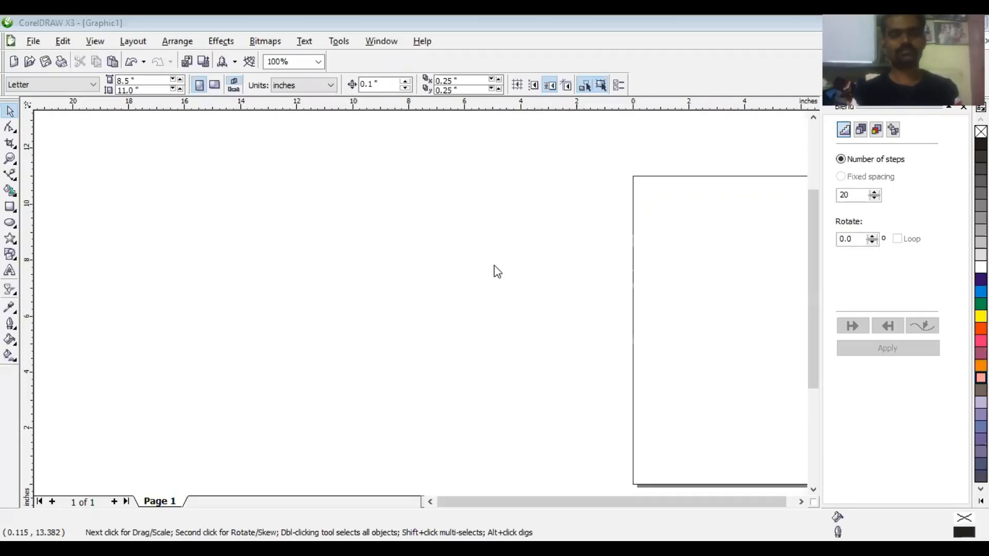
Close the Blend docker to free up the drawing area around the page
{"action": "left_click", "coordinate": [801, 501]}
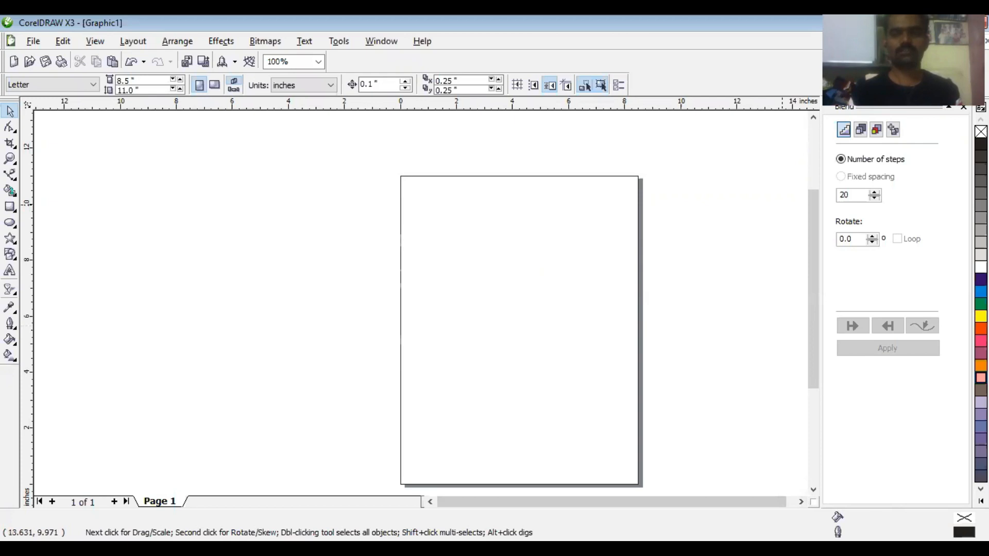
{"action": "left_click", "coordinate": [963, 107]}
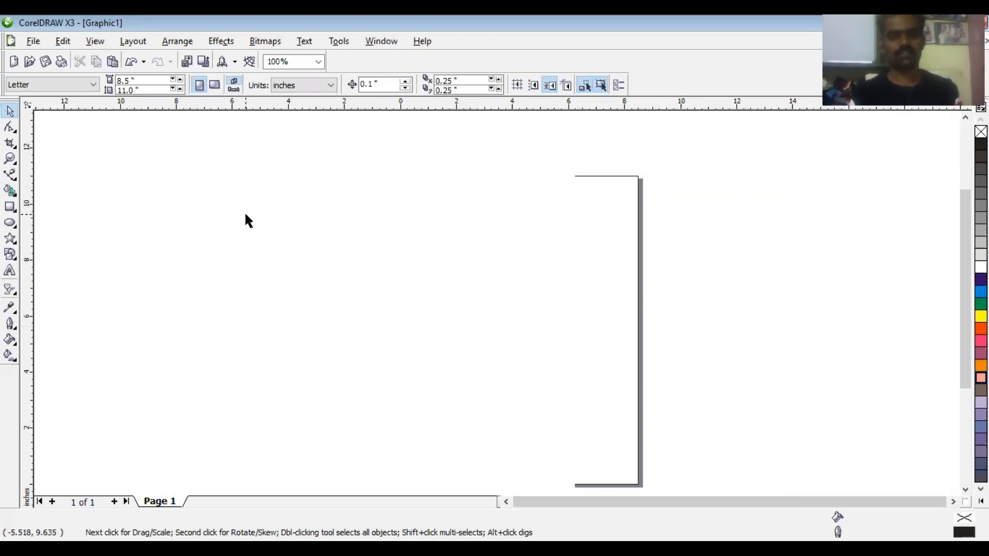
{"action": "scroll", "coordinate": [522, 245], "scroll_direction": "up", "scroll_amount": 1}
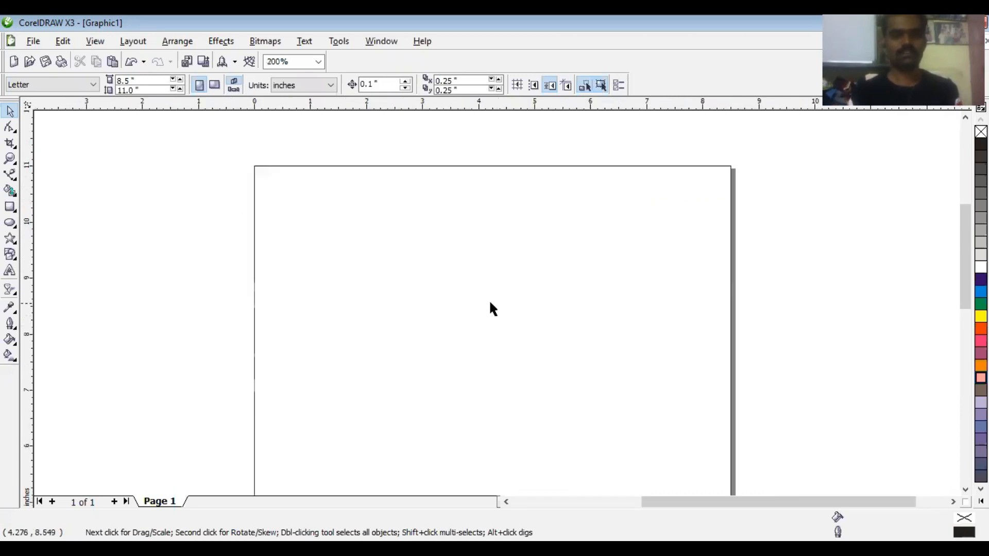
{"action": "scroll", "coordinate": [496, 302], "scroll_direction": "down", "scroll_amount": 1}
{"action": "left_click", "coordinate": [965, 489]}
{"action": "left_click", "coordinate": [965, 490]}
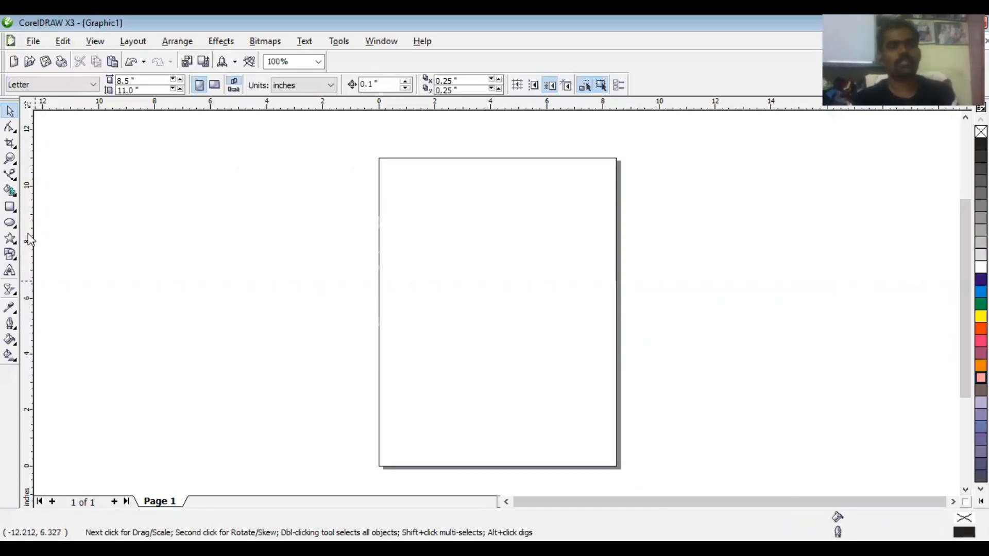
Draw a closed, tall narrow triangle with the Bezier tool in the page's upper-left area, about 1.3 inches wide and 3.8 inches high
{"action": "left_click", "coordinate": [10, 175]}
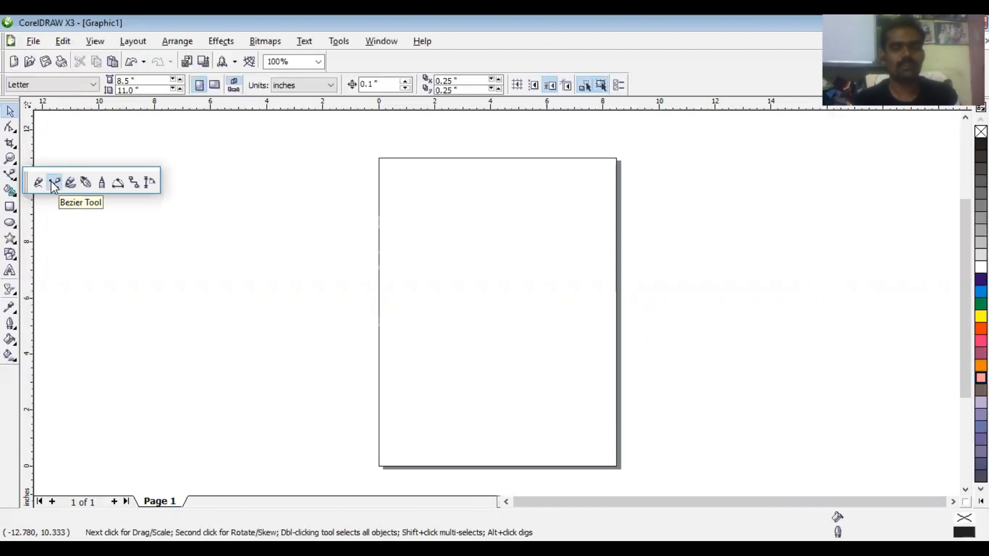
{"action": "left_click", "coordinate": [53, 183]}
{"action": "left_click", "coordinate": [453, 196]}
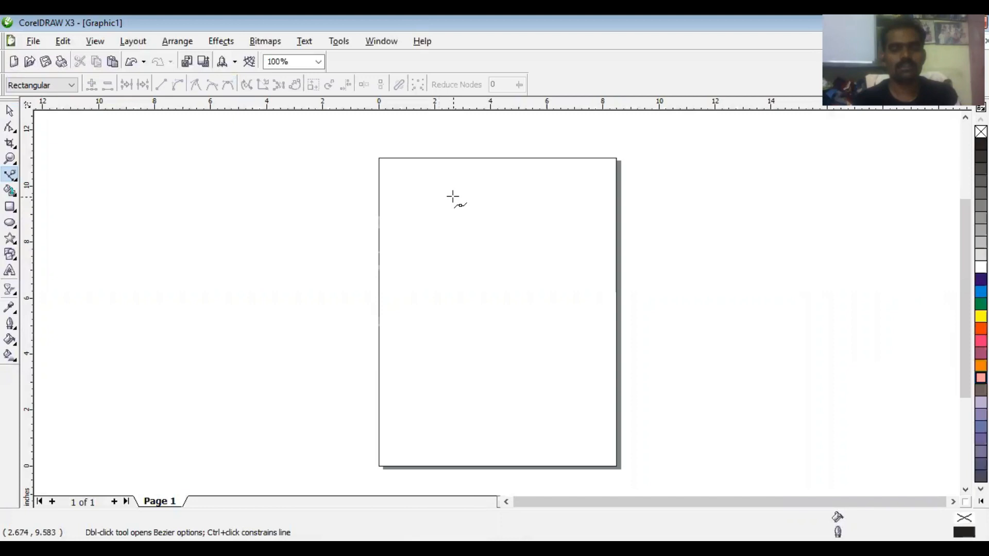
{"action": "left_click", "coordinate": [434, 304]}
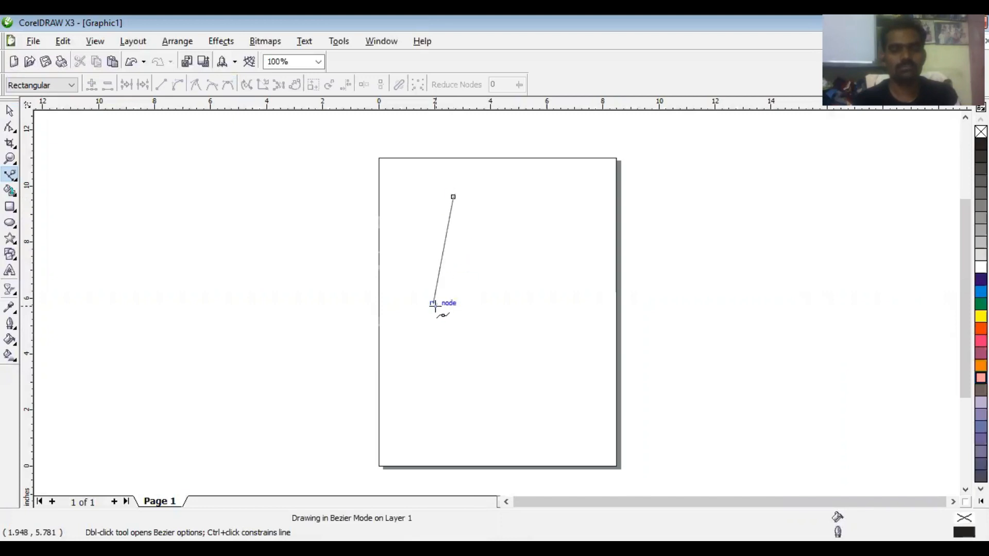
{"action": "left_click", "coordinate": [470, 305]}
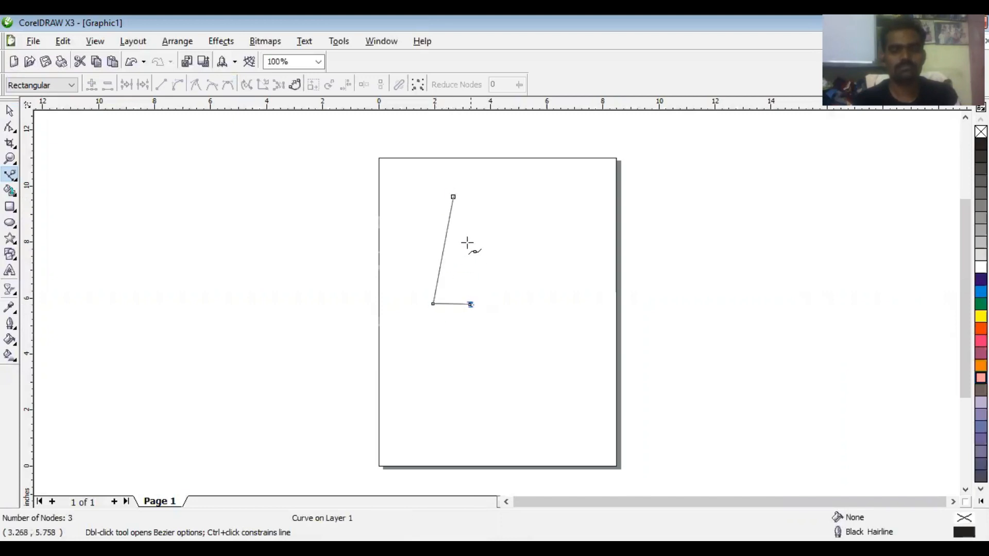
{"action": "left_click", "coordinate": [454, 197]}
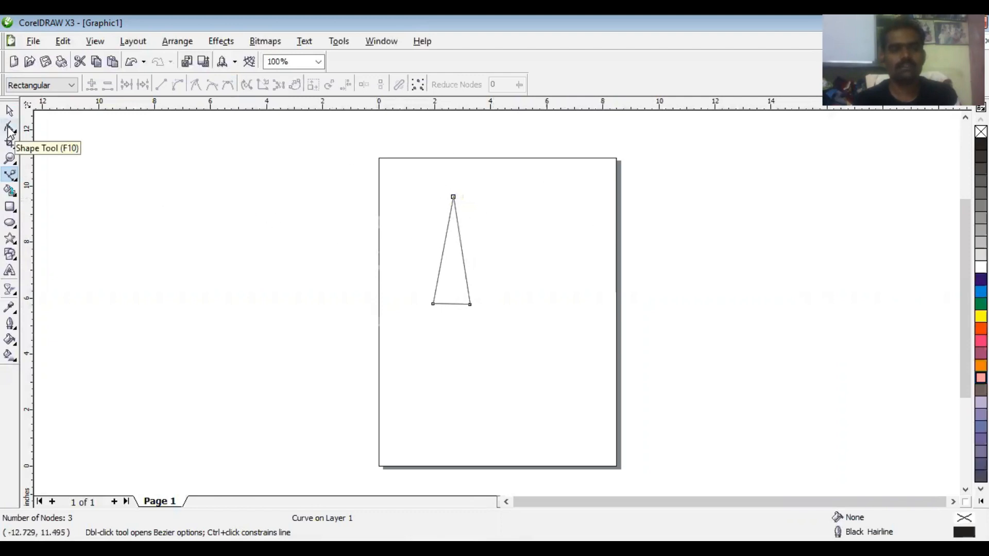
Convert the triangle's right side to a curve with the Shape tool and bow it leftward using its control handles
{"action": "left_click", "coordinate": [9, 129]}
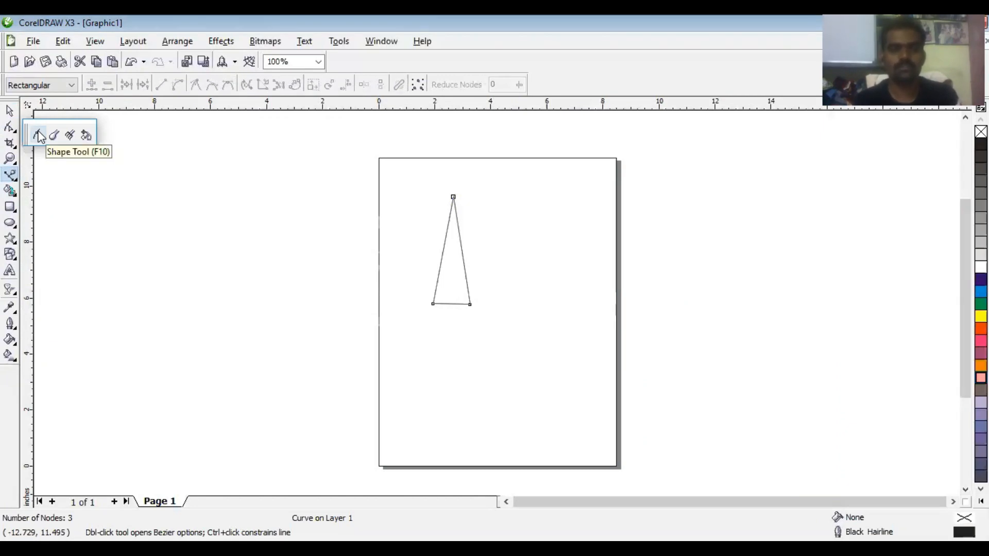
{"action": "left_click", "coordinate": [40, 136]}
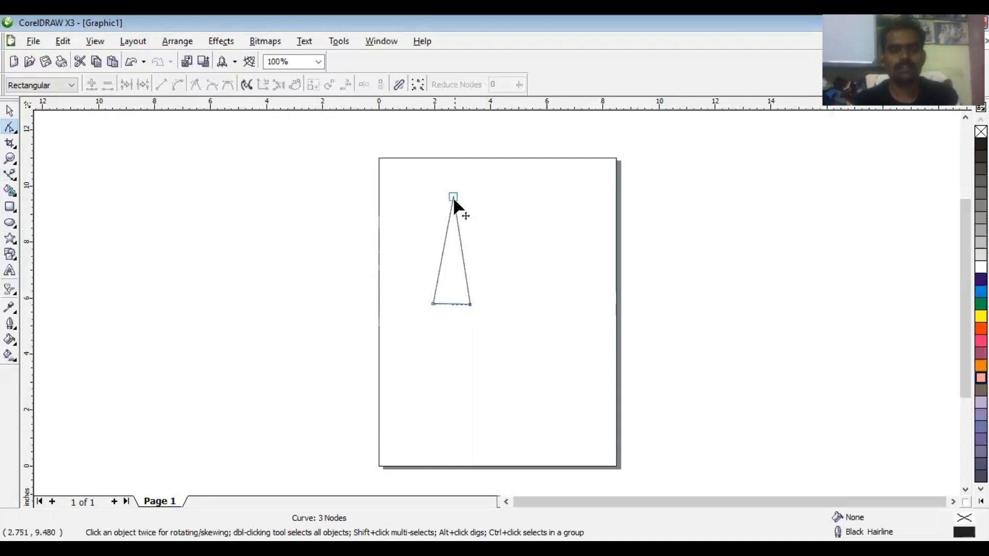
{"action": "scroll", "coordinate": [452, 196], "scroll_direction": "up", "scroll_amount": 1}
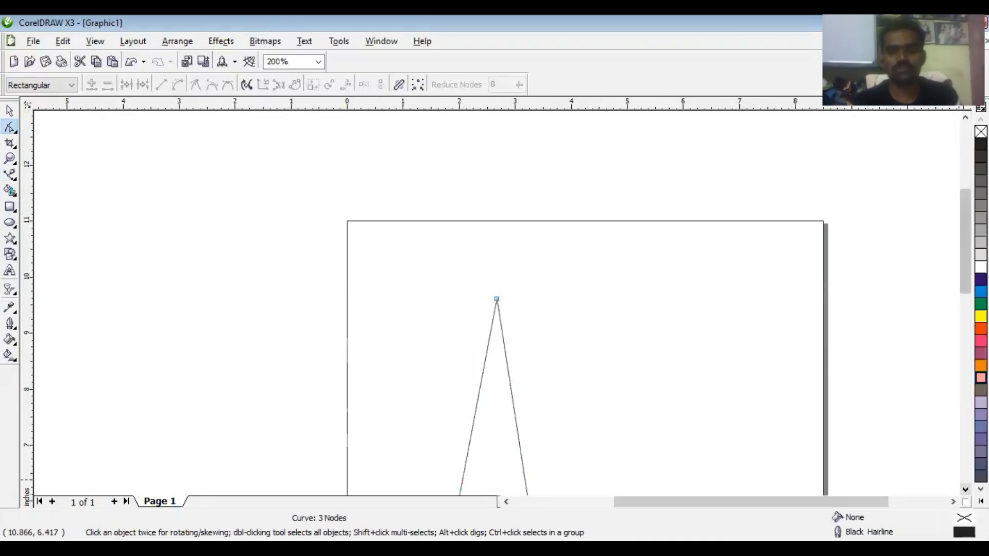
{"action": "scroll", "coordinate": [870, 440], "scroll_direction": "down", "scroll_amount": 2}
{"action": "left_click", "coordinate": [496, 222]}
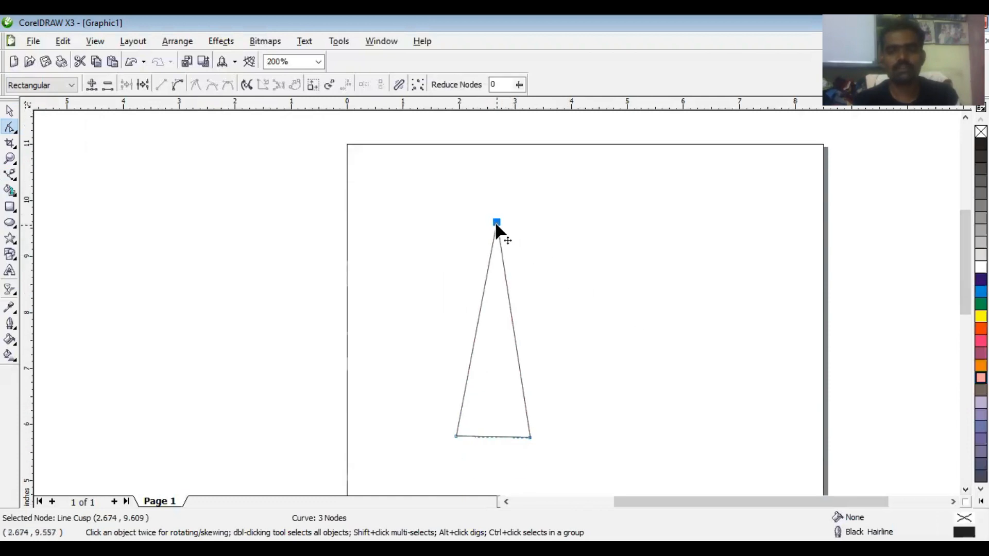
{"action": "right_click", "coordinate": [496, 223]}
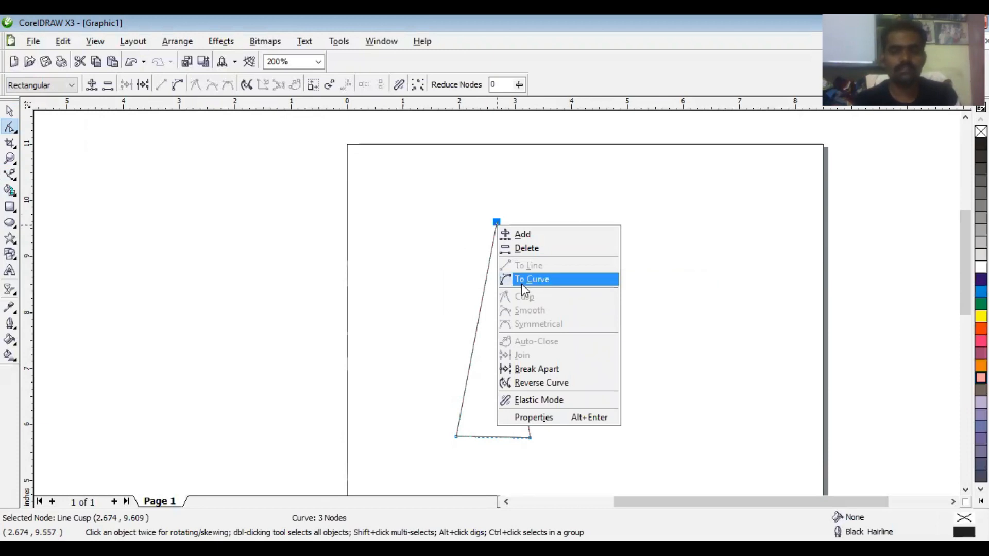
{"action": "left_click", "coordinate": [522, 283]}
{"action": "left_click_drag", "start_coordinate": [507, 294], "coordinate": [424, 281]}
{"action": "left_click_drag", "start_coordinate": [520, 368], "coordinate": [415, 360]}
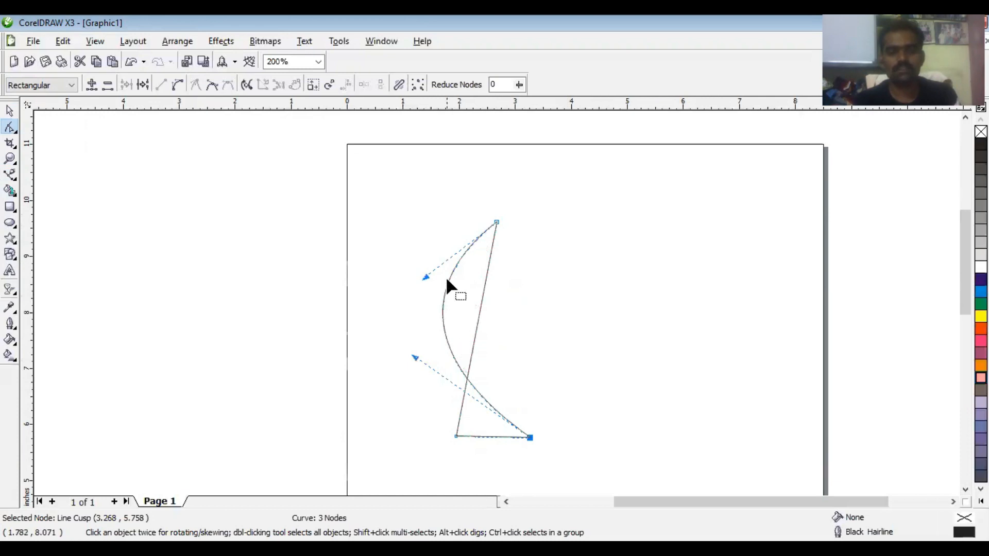
Convert the triangle's left side to a curve and bow it outward to the left, forming a crescent
{"action": "left_click", "coordinate": [456, 437]}
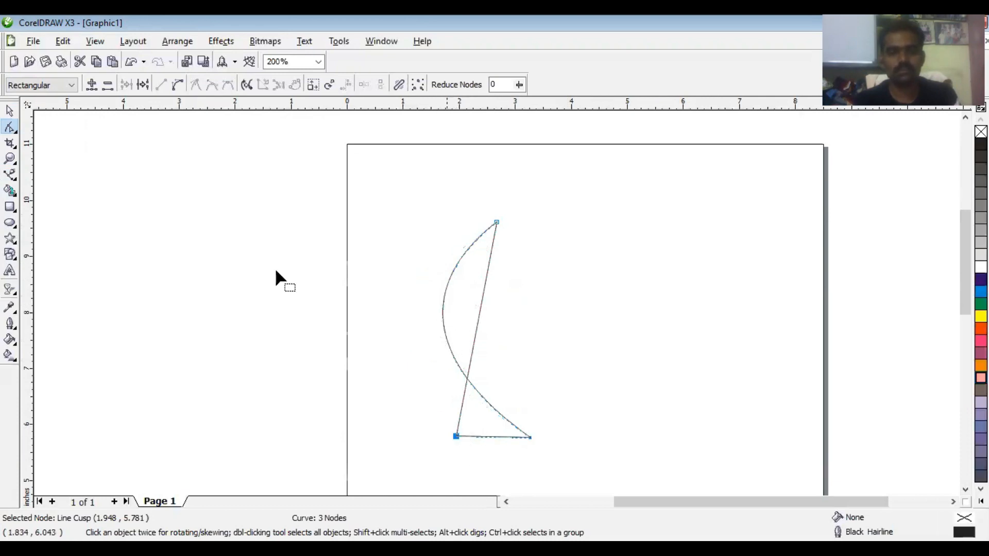
{"action": "left_click", "coordinate": [173, 86]}
{"action": "left_click_drag", "start_coordinate": [484, 296], "coordinate": [340, 249]}
{"action": "left_click_drag", "start_coordinate": [472, 368], "coordinate": [382, 365]}
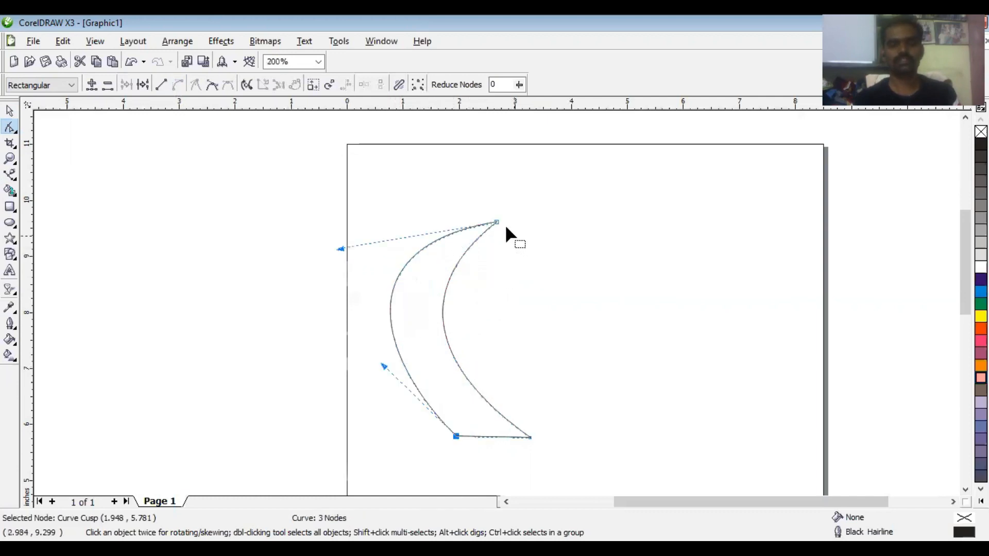
Move the crescent's tip up and to the left, and adjust the control handles of both side curves
{"action": "left_click_drag", "start_coordinate": [498, 223], "coordinate": [458, 192]}
{"action": "left_click_drag", "start_coordinate": [404, 234], "coordinate": [419, 289]}
{"action": "left_click_drag", "start_coordinate": [384, 366], "coordinate": [349, 366]}
{"action": "left_click", "coordinate": [443, 293]}
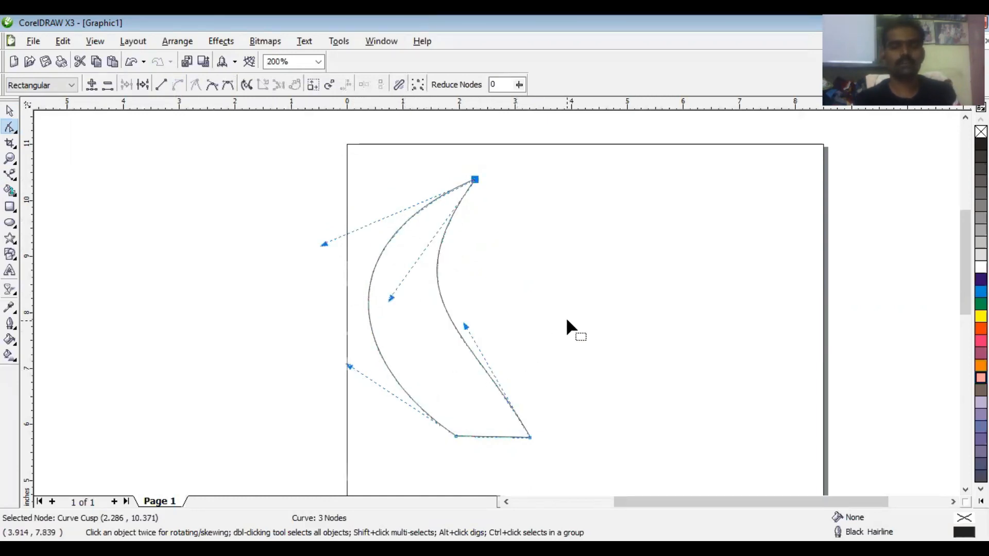
{"action": "left_click", "coordinate": [488, 330]}
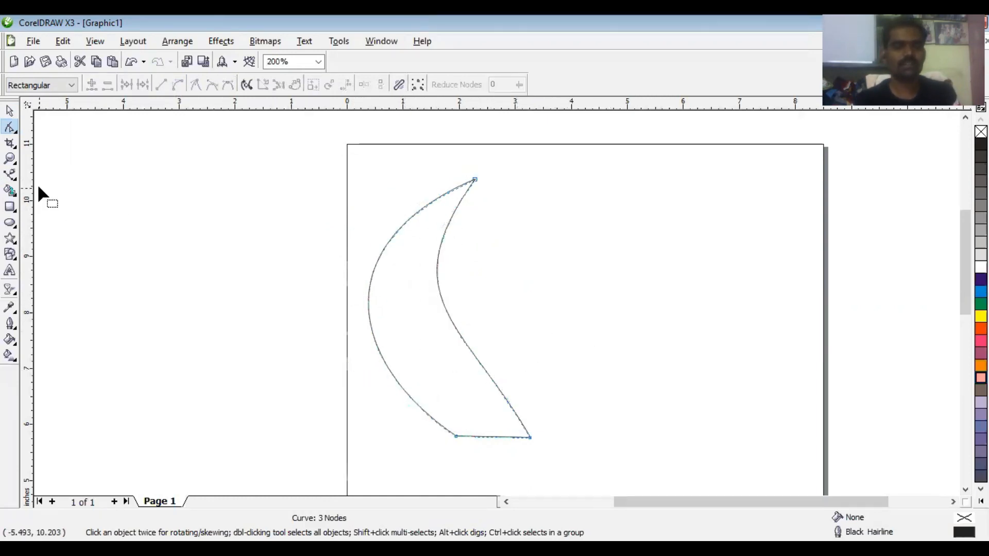
Break the bottom edge at its middle and move both loose ends together about 0.5 inch upward, forming a notch
{"action": "scroll", "coordinate": [487, 441], "scroll_direction": "up", "scroll_amount": 1}
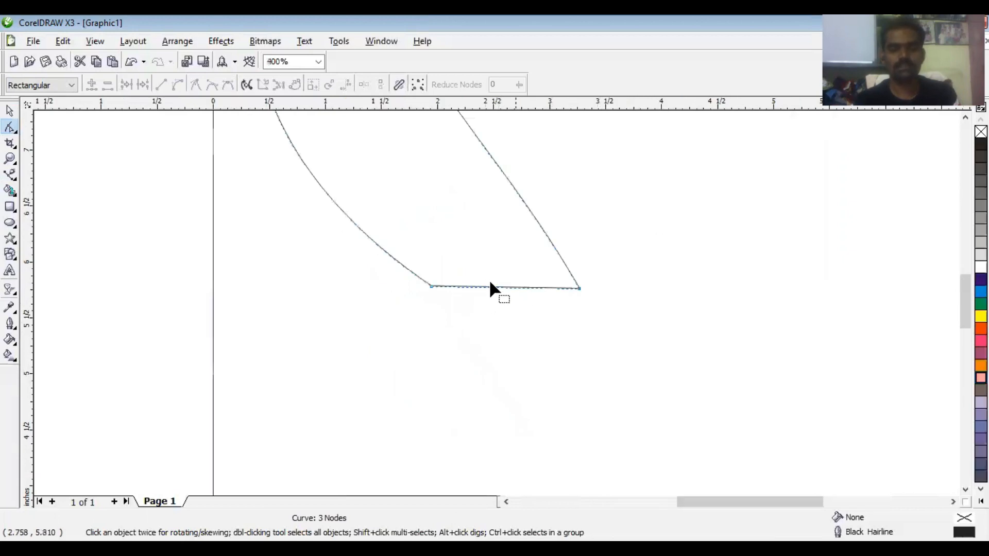
{"action": "left_click", "coordinate": [493, 287]}
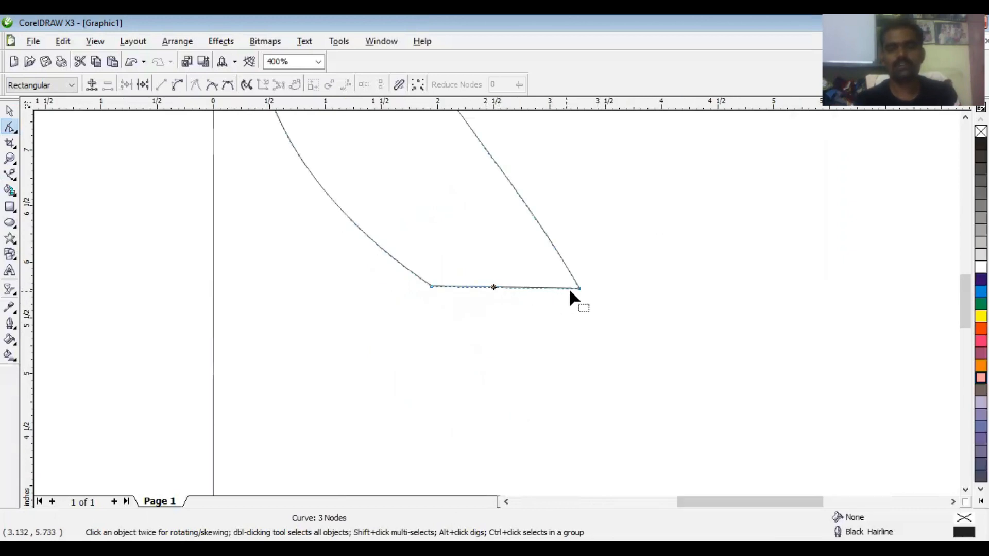
{"action": "left_click", "coordinate": [143, 86]}
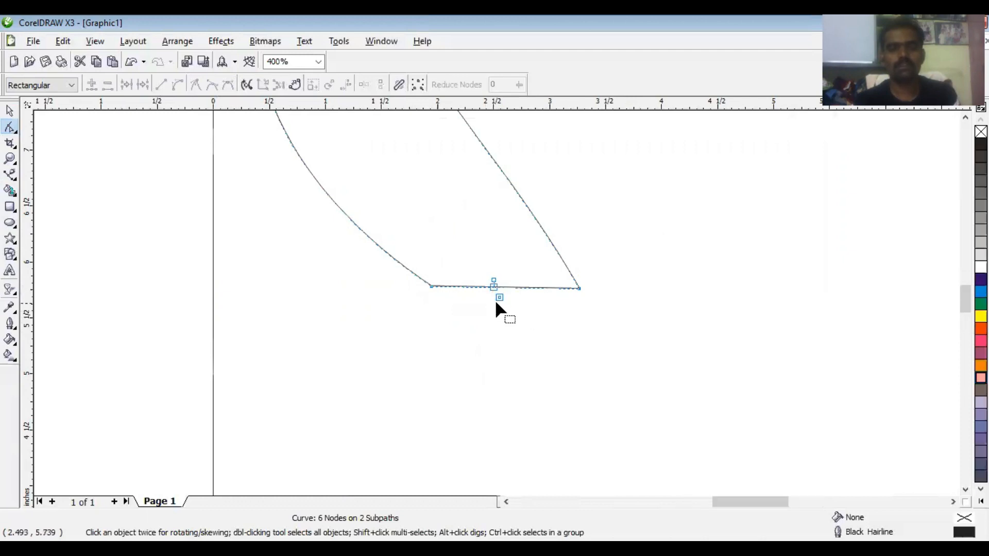
{"action": "scroll", "coordinate": [496, 308], "scroll_direction": "up", "scroll_amount": 1}
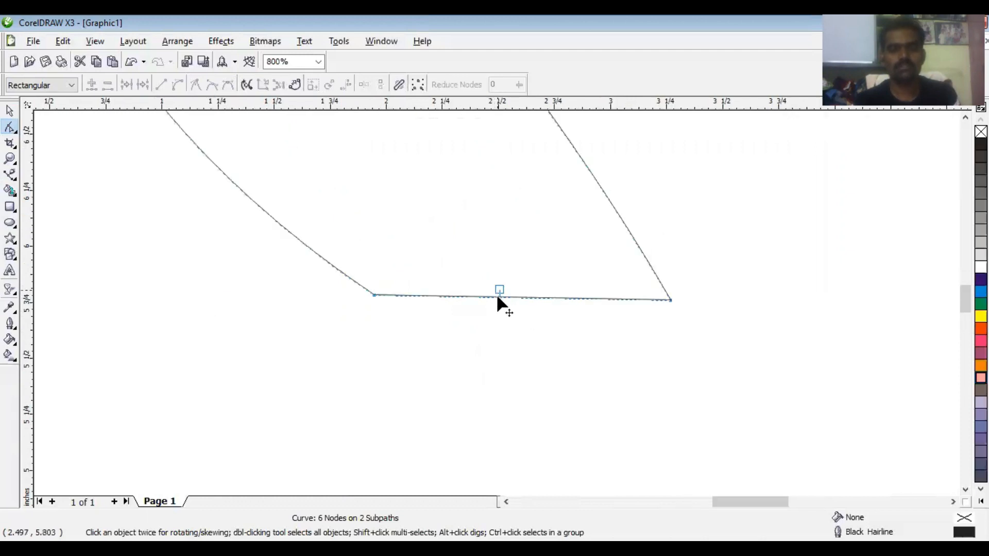
{"action": "left_click_drag", "start_coordinate": [497, 295], "coordinate": [483, 189]}
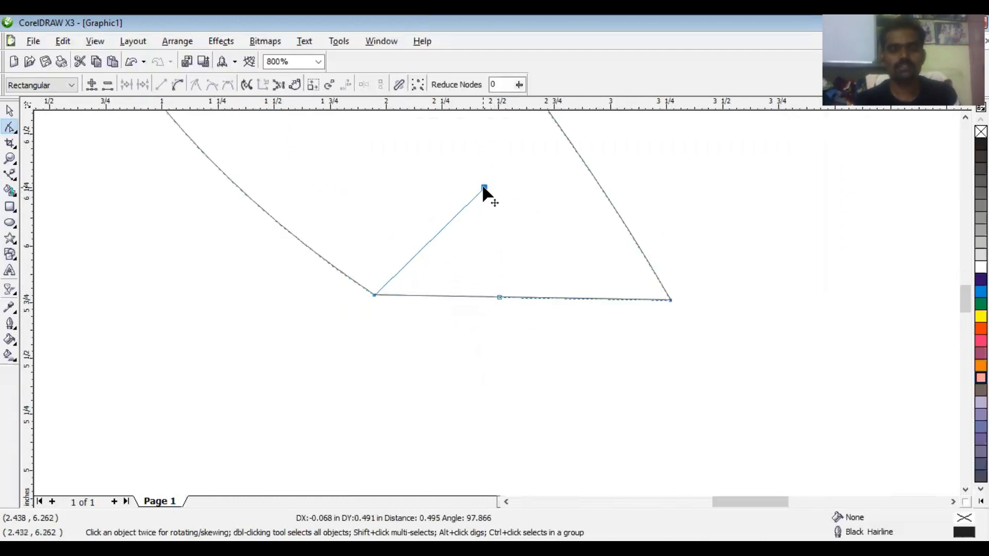
{"action": "left_click_drag", "start_coordinate": [499, 297], "coordinate": [488, 185]}
{"action": "scroll", "coordinate": [495, 304], "scroll_direction": "down", "scroll_amount": 2}
{"action": "scroll", "coordinate": [495, 305], "scroll_direction": "down", "scroll_amount": 1}
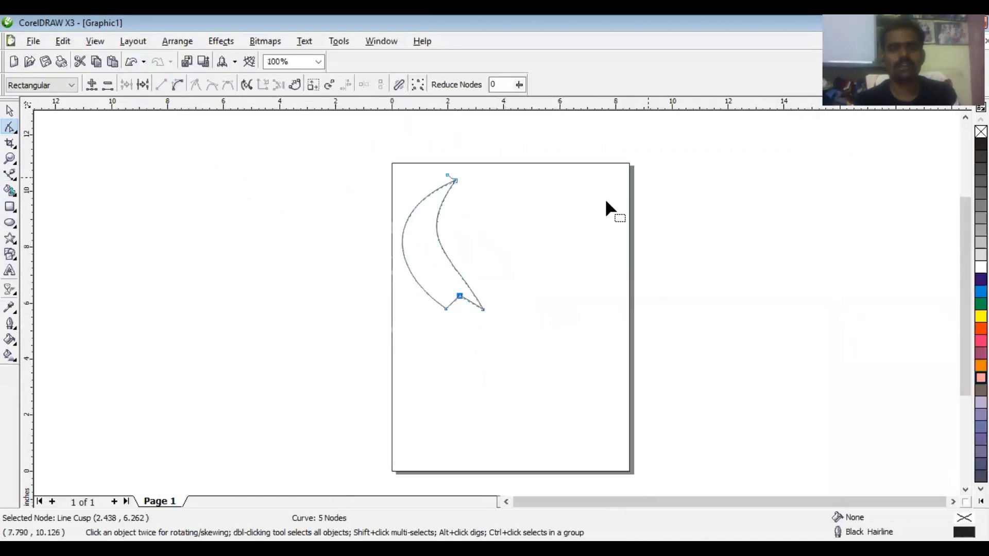
Move the two bottom corner nodes closer together and reshape the right side curve with its upper handle
{"action": "left_click", "coordinate": [446, 309]}
{"action": "left_click_drag", "start_coordinate": [447, 309], "coordinate": [480, 304]}
{"action": "left_click", "coordinate": [483, 309]}
{"action": "left_click_drag", "start_coordinate": [447, 246], "coordinate": [413, 233]}
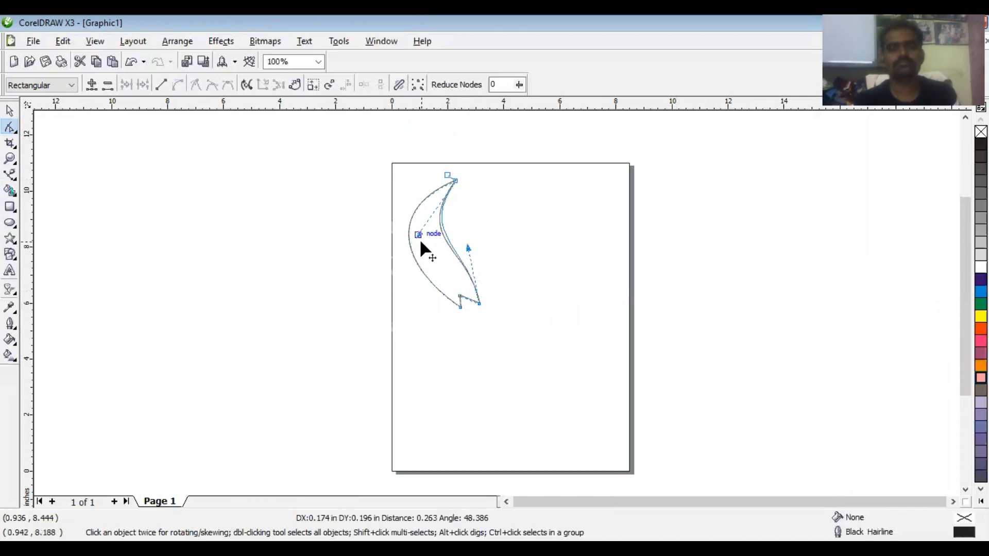
{"action": "left_click", "coordinate": [455, 181]}
{"action": "left_click_drag", "start_coordinate": [457, 175], "coordinate": [456, 168]}
{"action": "key", "text": "ctrl+z"}
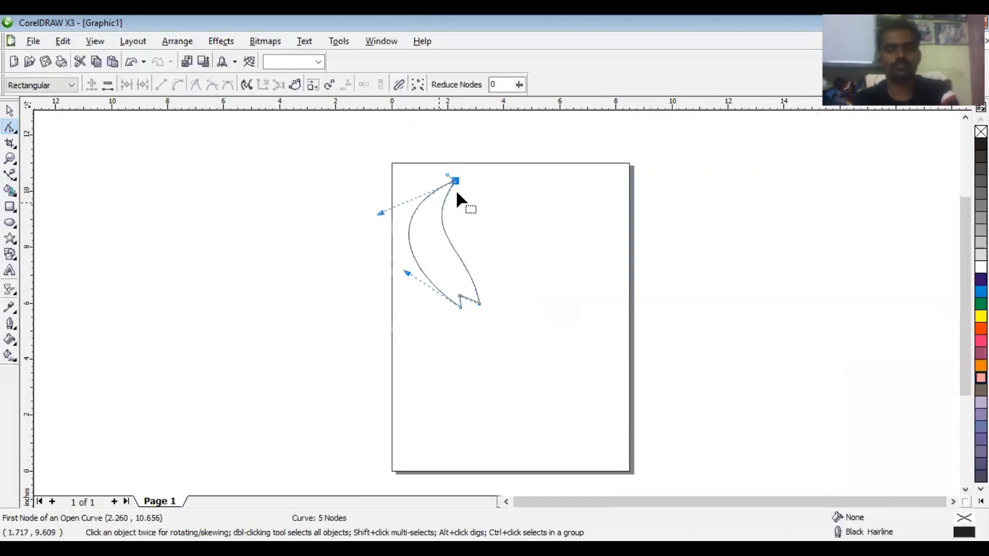
Join the loose end node near the tip to the shape's top node, closing the outline
{"action": "scroll", "coordinate": [515, 319], "scroll_direction": "up", "scroll_amount": 2}
{"action": "mouse_move", "coordinate": [484, 351]}
{"action": "left_mouse_down"}
{"action": "mouse_move", "coordinate": [463, 334]}
{"action": "mouse_move", "coordinate": [487, 345]}
{"action": "left_mouse_up"}
{"action": "scroll", "coordinate": [495, 309], "scroll_direction": "down", "scroll_amount": 4}
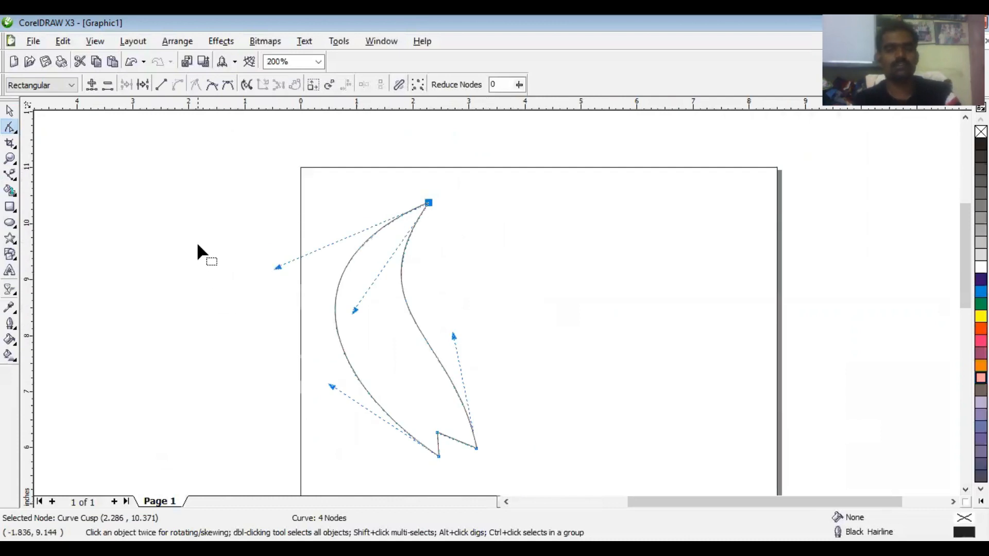
{"action": "left_click", "coordinate": [177, 277]}
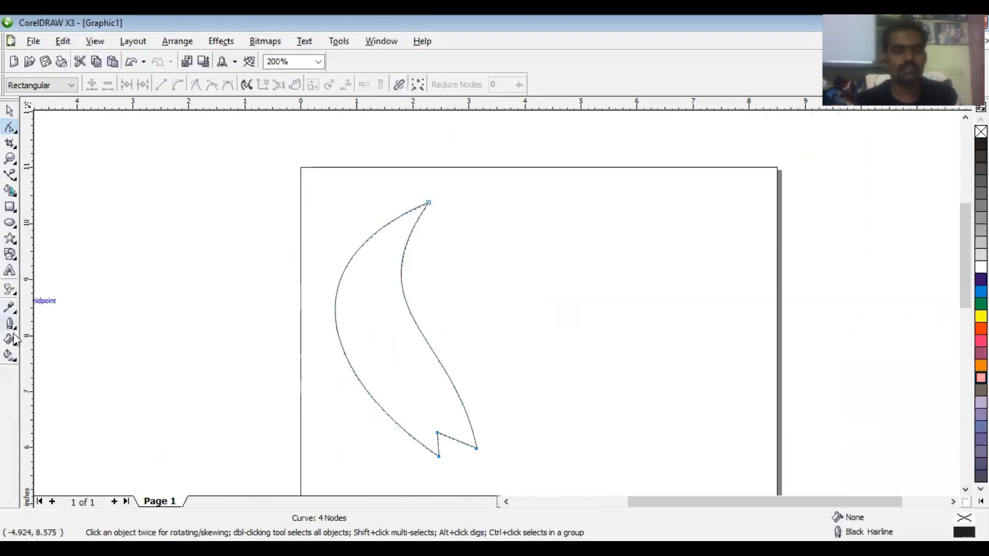
Apply a linear fountain fill to the shape with the Interactive Fill tool, running from its tip down to the bottom notch
{"action": "left_click", "coordinate": [11, 359]}
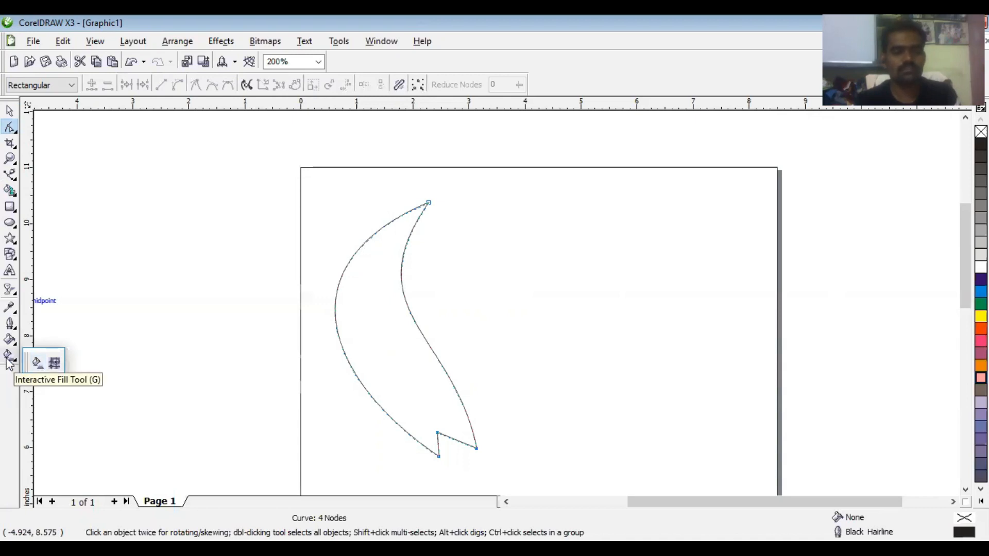
{"action": "left_click", "coordinate": [37, 363]}
{"action": "left_click_drag", "start_coordinate": [427, 201], "coordinate": [435, 451]}
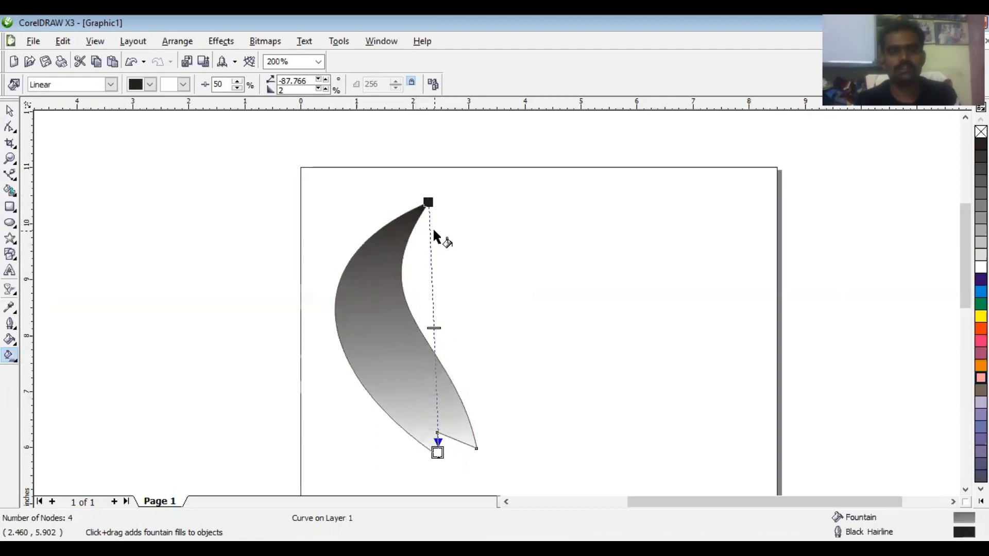
Set the gradient's start colour at the tip to orange-red and move the shape about 1.3 inches right and slightly up
{"action": "left_click", "coordinate": [429, 201]}
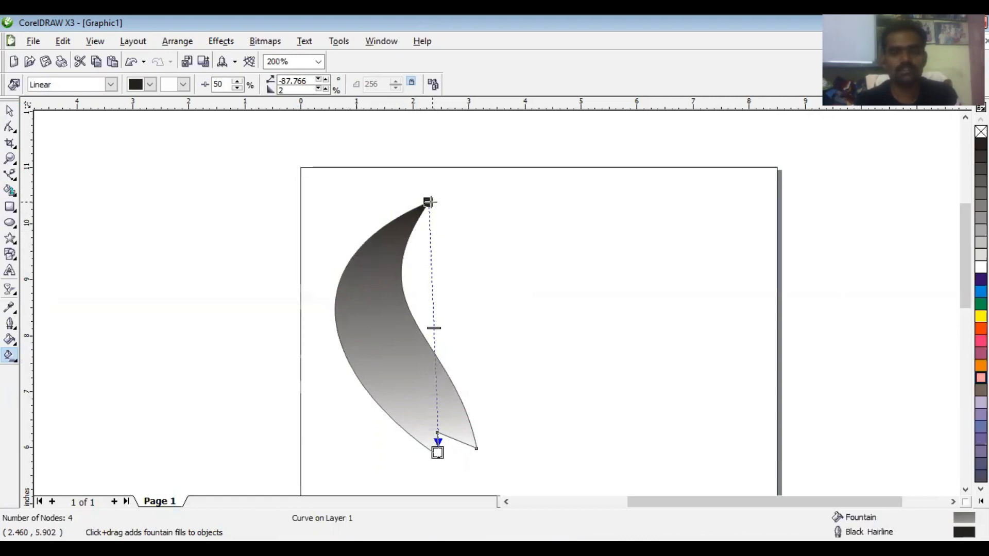
{"action": "left_click", "coordinate": [429, 201]}
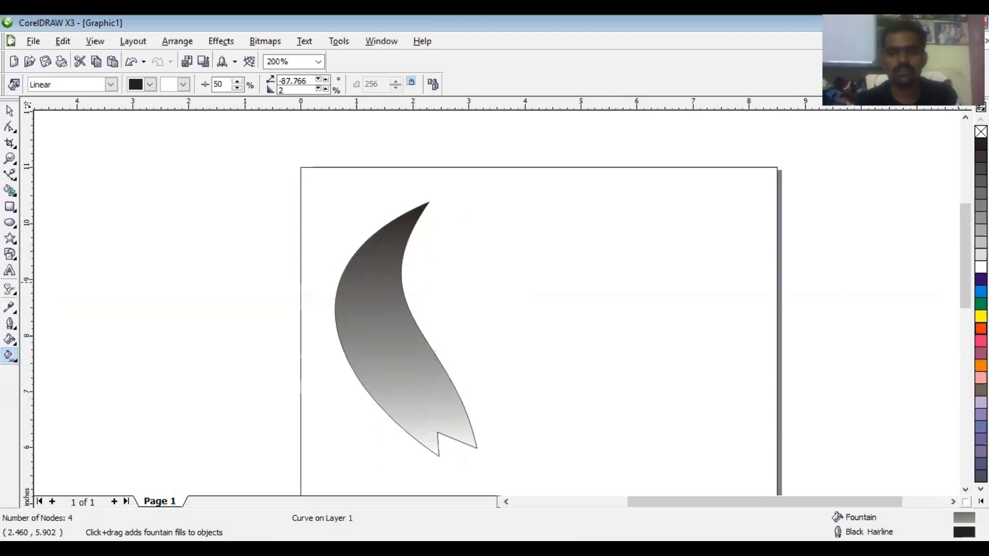
{"action": "left_click", "coordinate": [981, 330]}
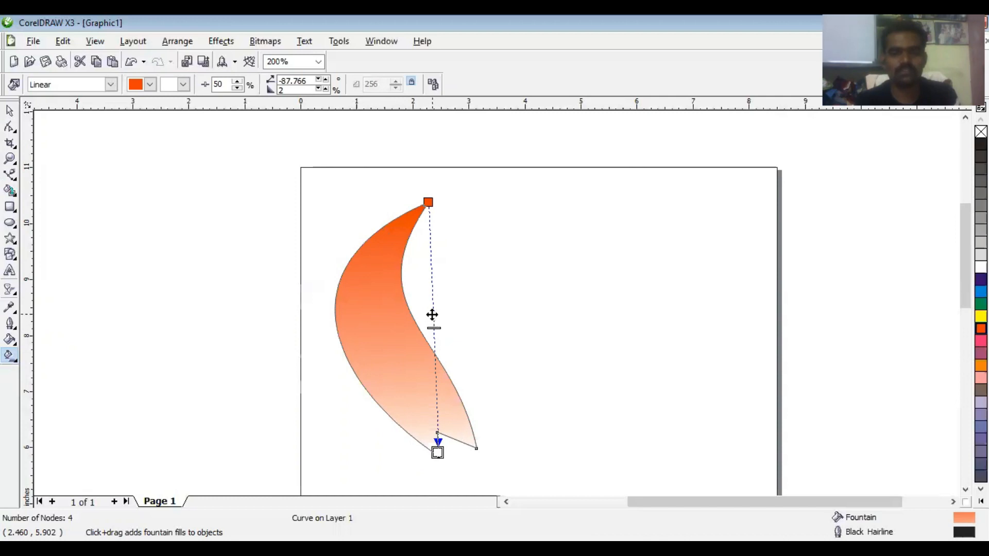
{"action": "left_click_drag", "start_coordinate": [432, 315], "coordinate": [506, 304]}
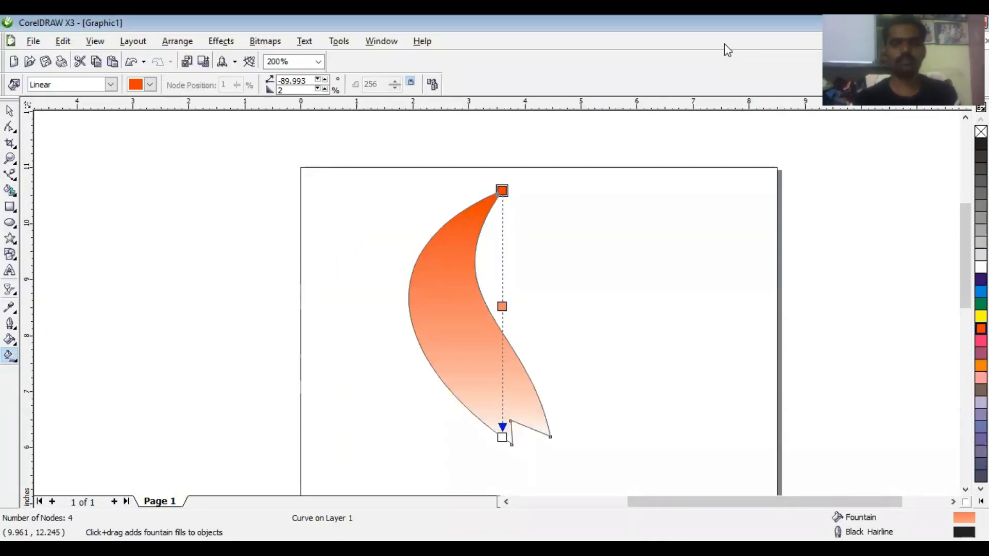
Set the gradient's middle colour to the same orange-red as the tip and its end colour at the notch to light orange
{"action": "left_click", "coordinate": [502, 307]}
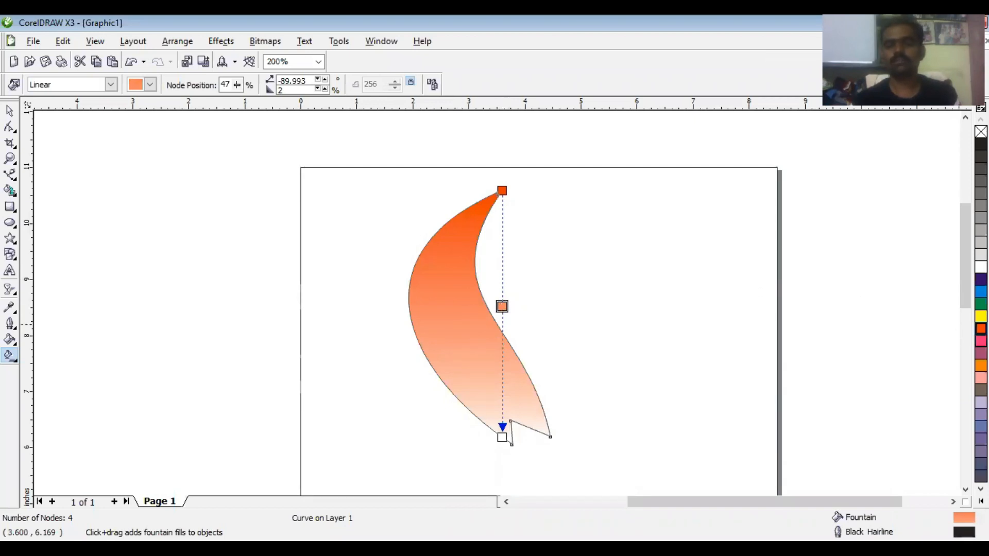
{"action": "left_click", "coordinate": [981, 328]}
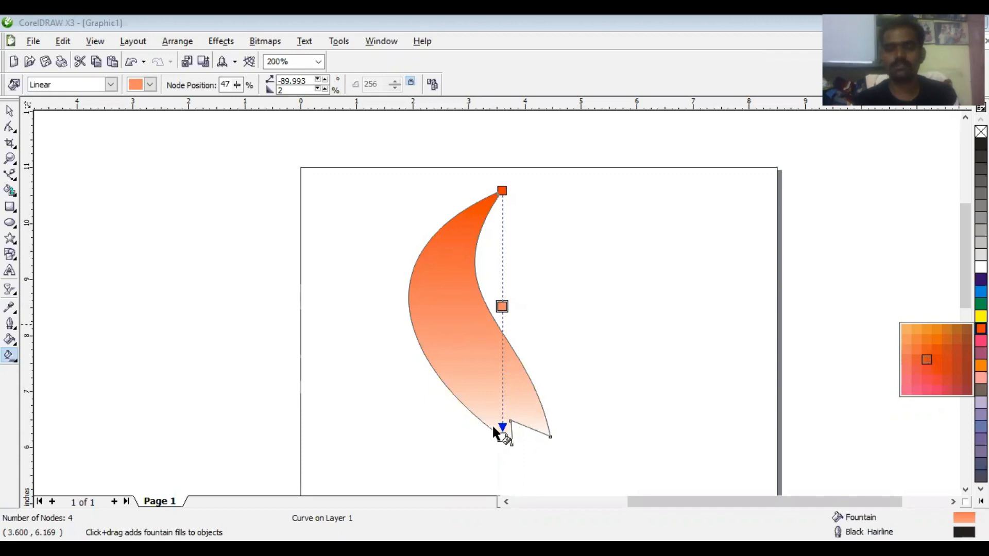
{"action": "left_click", "coordinate": [503, 437]}
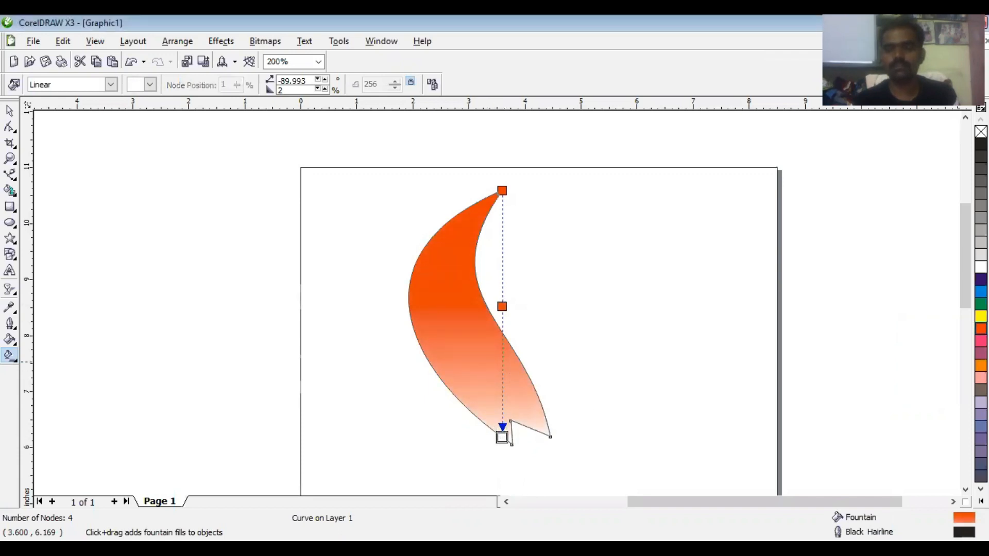
{"action": "left_click", "coordinate": [981, 328]}
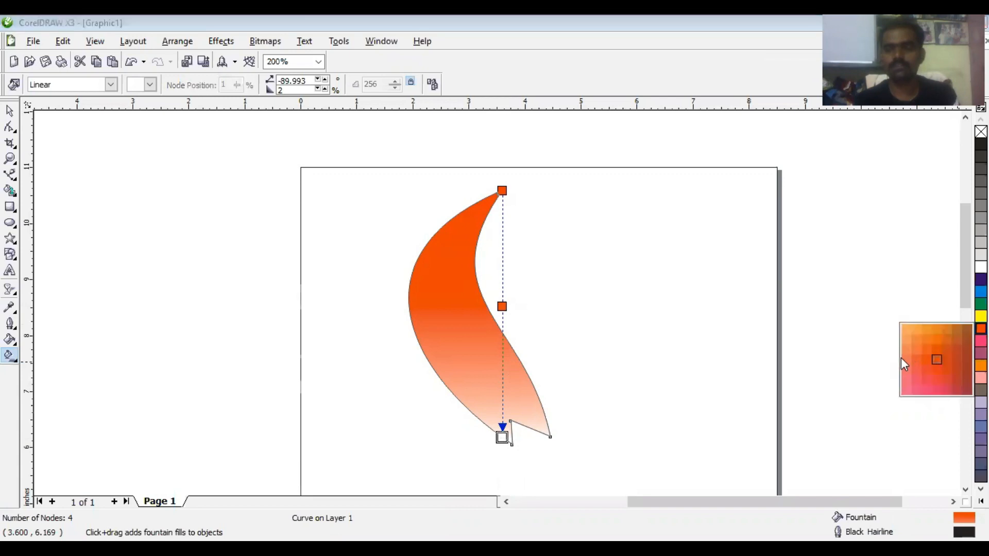
{"action": "left_click", "coordinate": [927, 329]}
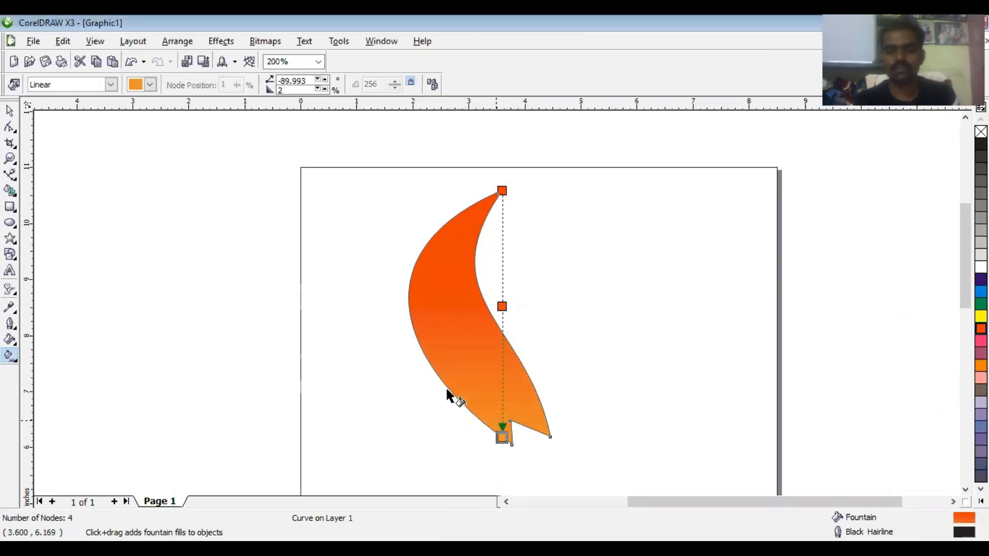
Move the gradient-filled shape about 0.9 inches right and 0.3 inches up, and leave it deselected
{"action": "left_click", "coordinate": [108, 245]}
{"action": "left_click", "coordinate": [10, 111]}
{"action": "left_click_drag", "start_coordinate": [477, 327], "coordinate": [528, 311]}
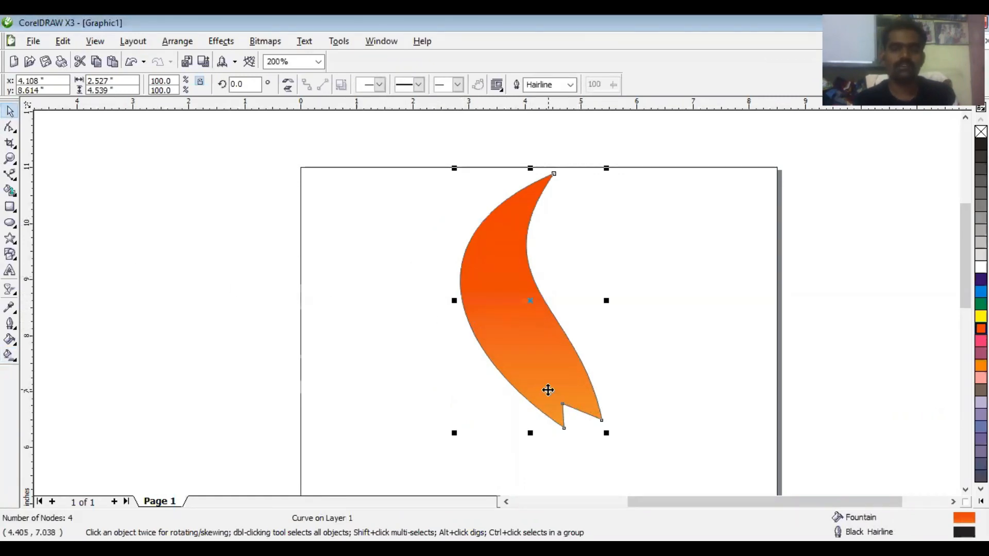
{"action": "left_click", "coordinate": [117, 239]}
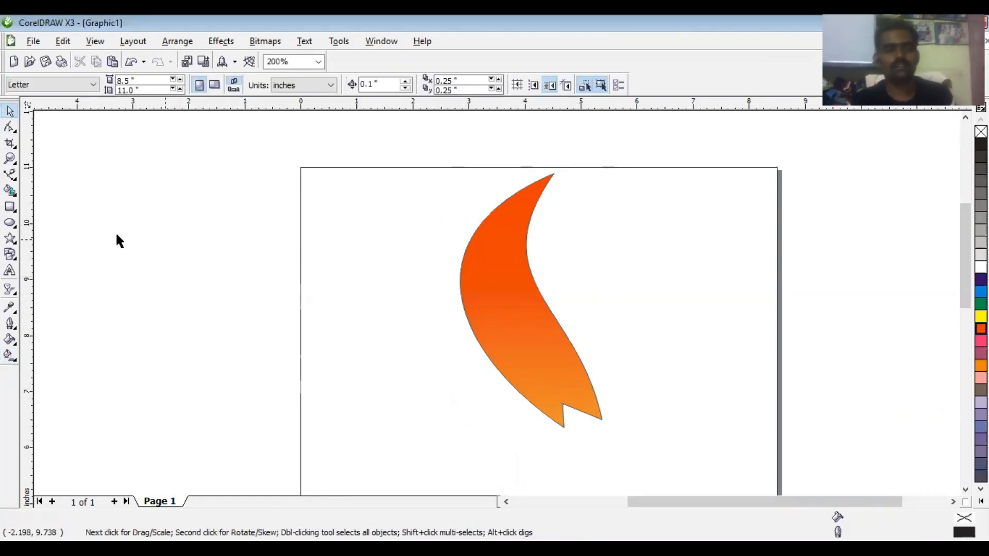
Draw a closed, narrow triangle about 2.7 inches tall with the Bezier tool beside the page's left edge, its point at the top
{"action": "left_click", "coordinate": [10, 176]}
{"action": "left_click", "coordinate": [330, 220]}
{"action": "left_click", "coordinate": [320, 373]}
{"action": "left_click", "coordinate": [335, 370]}
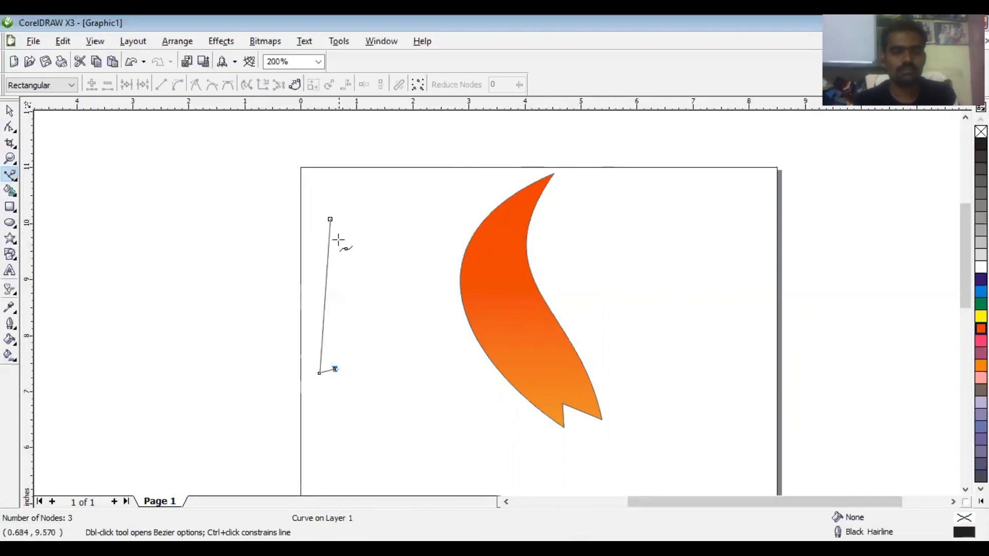
{"action": "left_click", "coordinate": [331, 219]}
Convert the narrow triangle's right side to a curve and bow it to the left using its handles
{"action": "key", "text": "F10"}
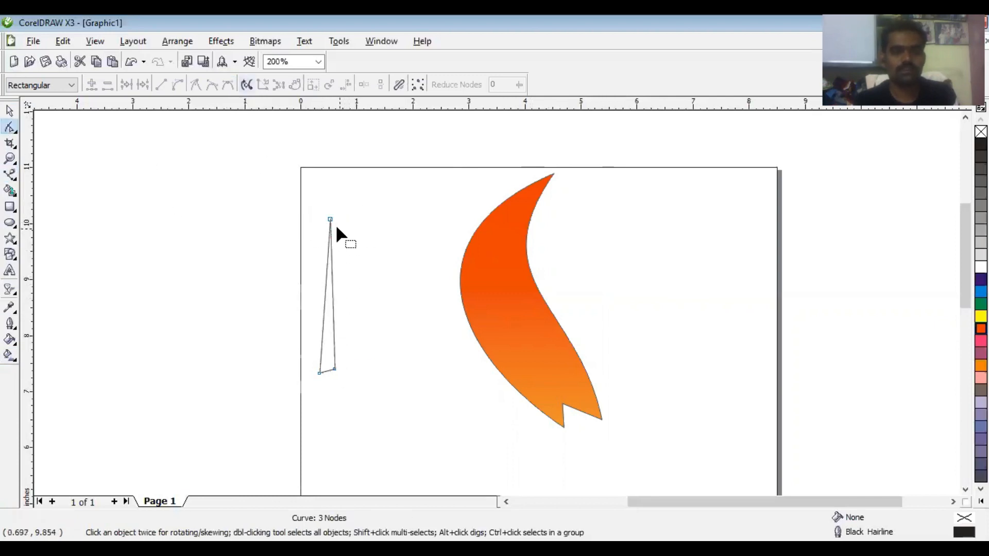
{"action": "left_click", "coordinate": [330, 219]}
{"action": "right_click", "coordinate": [330, 219]}
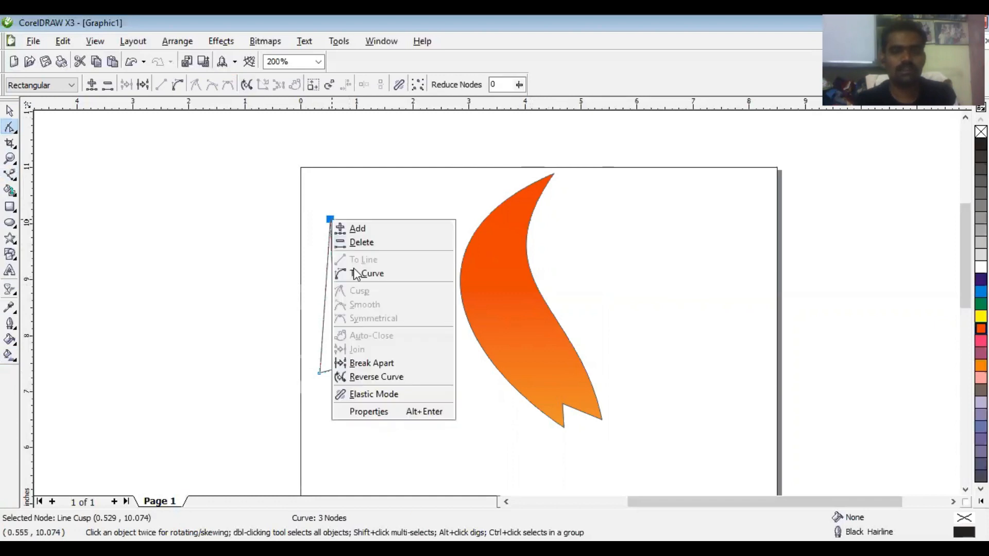
{"action": "left_click", "coordinate": [335, 270]}
{"action": "left_click_drag", "start_coordinate": [332, 268], "coordinate": [316, 263]}
{"action": "left_click", "coordinate": [333, 319]}
{"action": "left_click_drag", "start_coordinate": [330, 318], "coordinate": [324, 360]}
Convert the triangle's left side to a curve and bend it outward to follow the right side, nudging the bottom-left node inward
{"action": "left_click", "coordinate": [319, 373]}
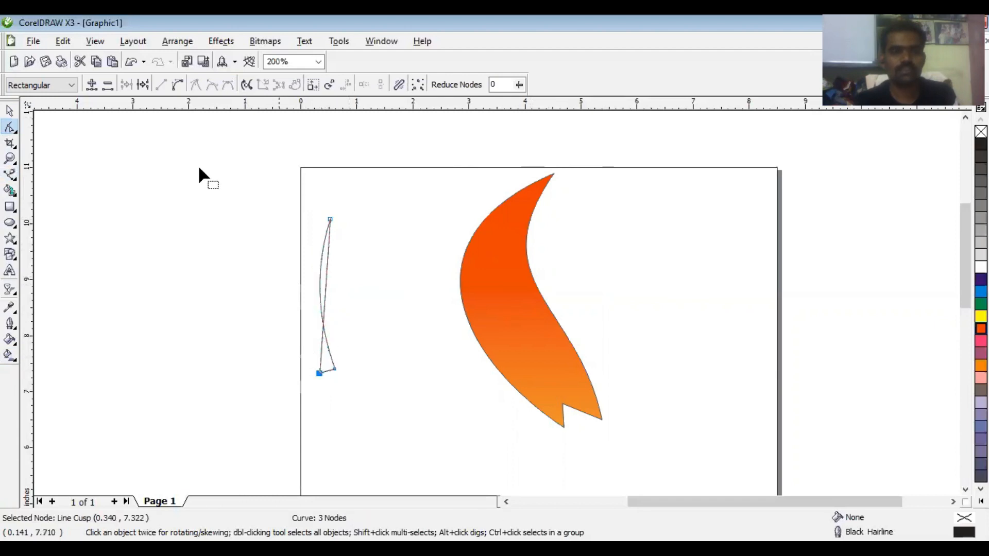
{"action": "left_click", "coordinate": [178, 85]}
{"action": "left_click_drag", "start_coordinate": [325, 271], "coordinate": [301, 262]}
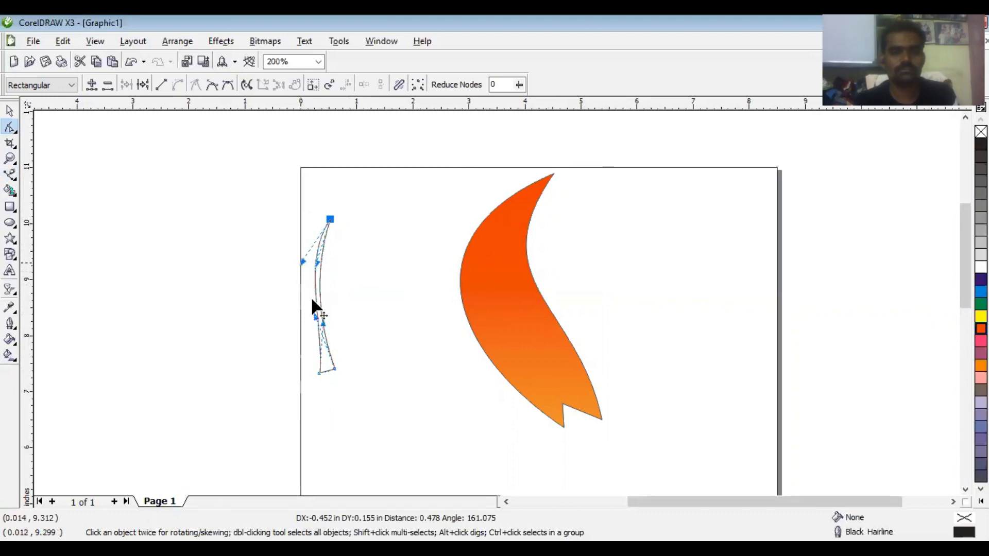
{"action": "left_click_drag", "start_coordinate": [319, 371], "coordinate": [324, 372]}
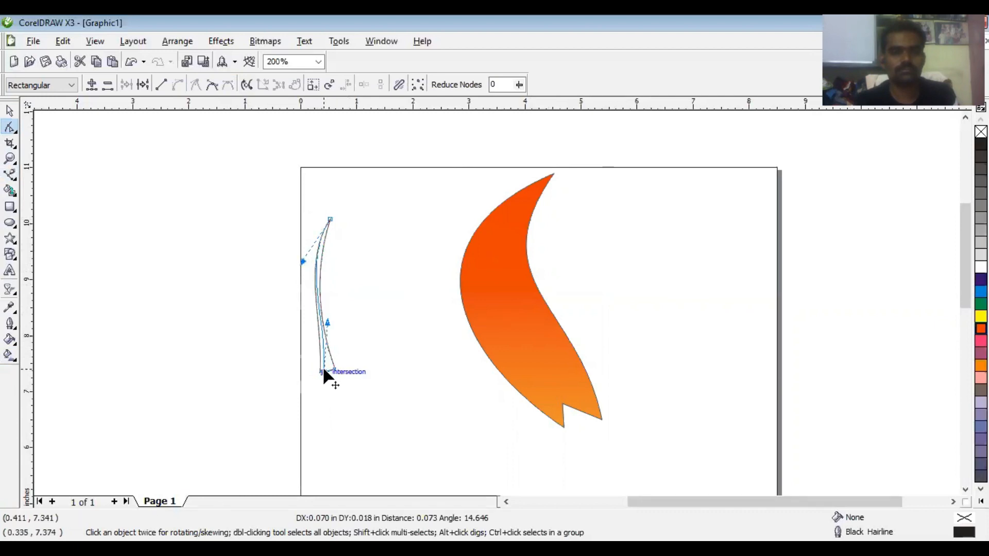
{"action": "left_click_drag", "start_coordinate": [326, 323], "coordinate": [316, 324]}
Move the blade's bottom-left node slightly further inward to narrow its base, and deselect the finished blade
{"action": "scroll", "coordinate": [314, 328], "scroll_direction": "up", "scroll_amount": 2}
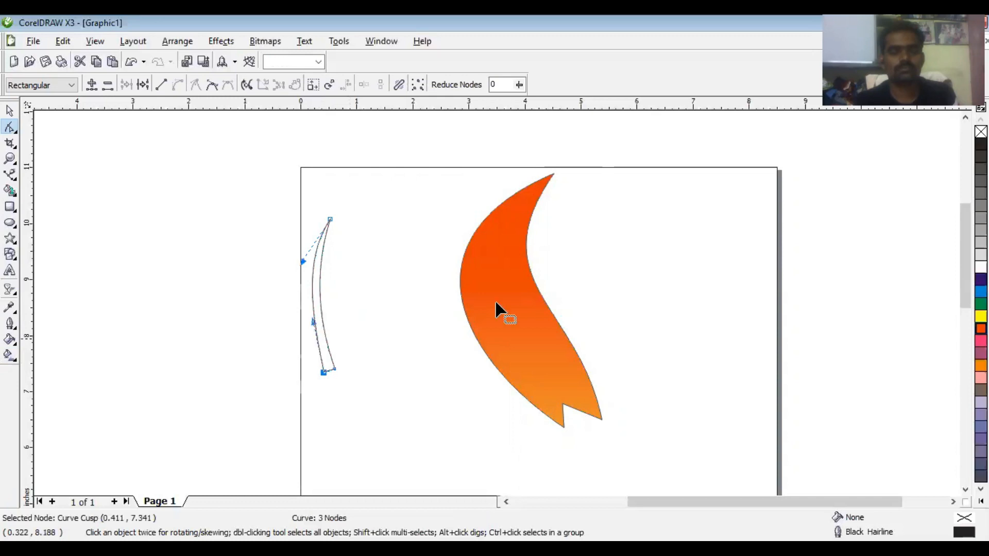
{"action": "mouse_move", "coordinate": [539, 439]}
{"action": "left_mouse_down"}
{"action": "mouse_move", "coordinate": [547, 427]}
{"action": "mouse_move", "coordinate": [548, 436]}
{"action": "left_mouse_up"}
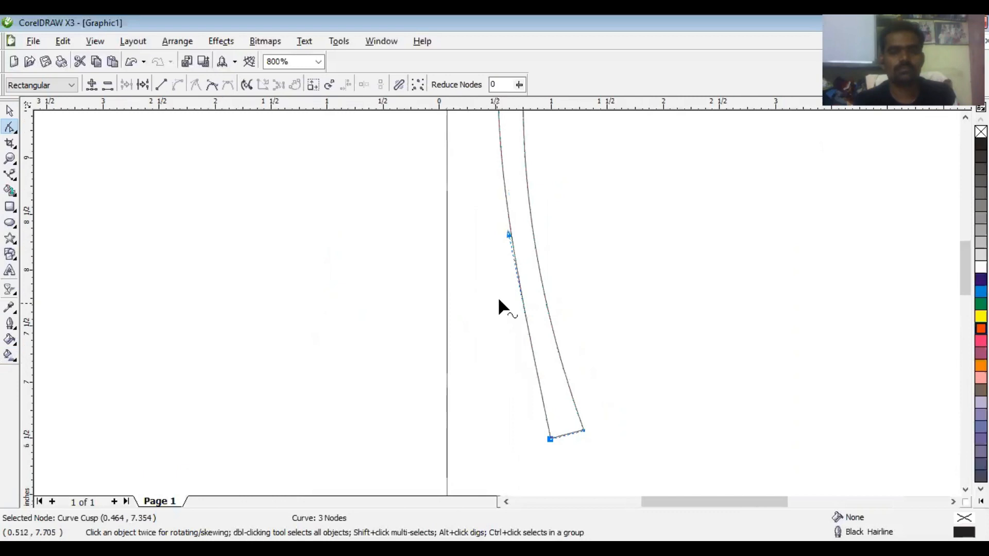
{"action": "scroll", "coordinate": [498, 299], "scroll_direction": "down", "scroll_amount": 1}
{"action": "left_click", "coordinate": [965, 118]}
{"action": "left_click", "coordinate": [965, 118]}
{"action": "left_click", "coordinate": [966, 117]}
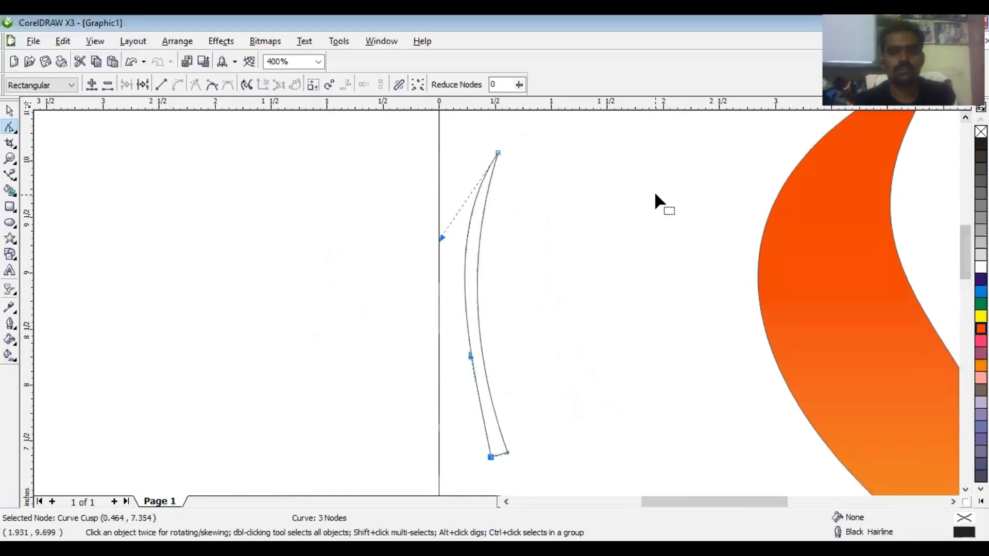
{"action": "left_click", "coordinate": [556, 266]}
{"action": "key", "text": "space"}
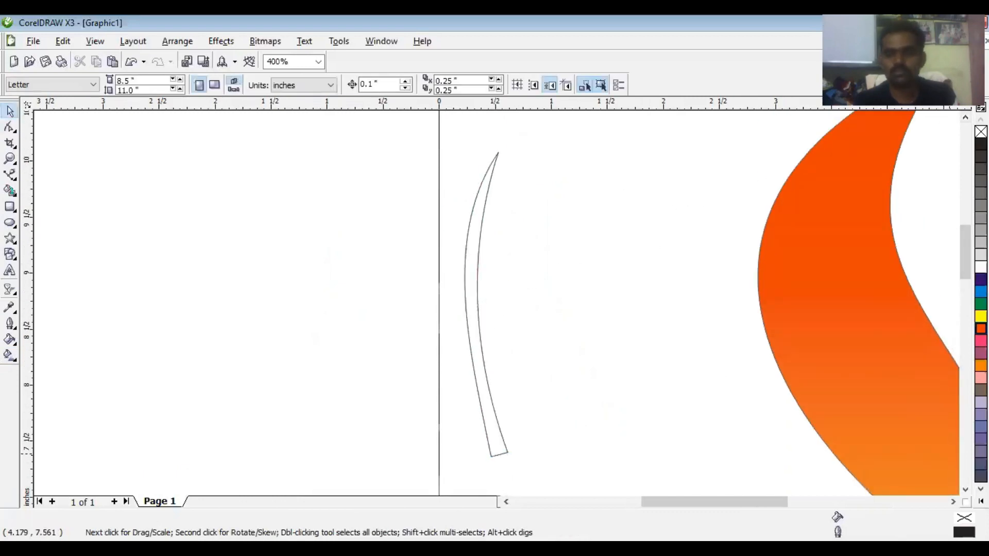
Place a copy of the curved blade about 1.55 inches to the left of the original
{"action": "left_click", "coordinate": [954, 501]}
{"action": "scroll", "coordinate": [493, 299], "scroll_direction": "down", "scroll_amount": 1}
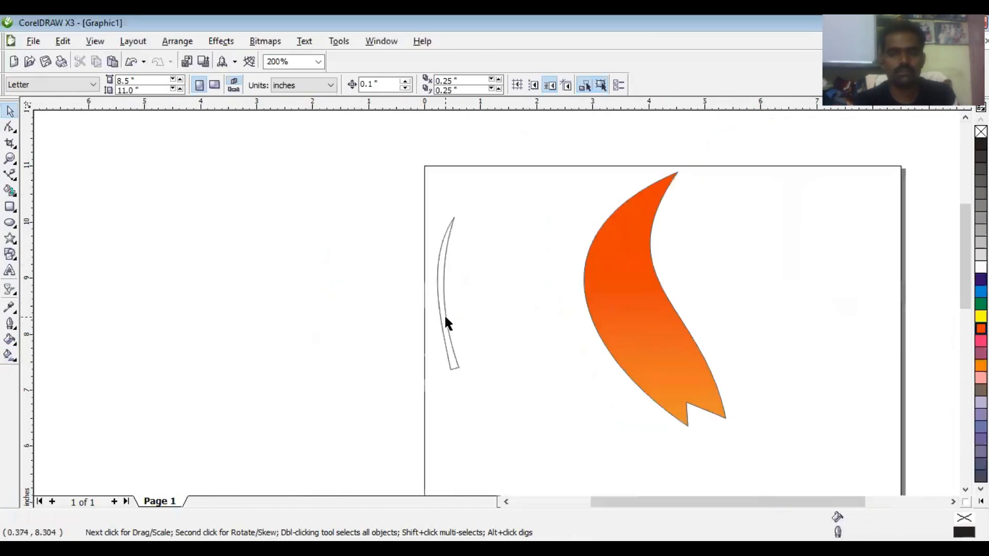
{"action": "left_click", "coordinate": [444, 314]}
{"action": "left_click", "coordinate": [466, 302]}
{"action": "left_click_drag", "start_coordinate": [446, 292], "coordinate": [359, 289]}
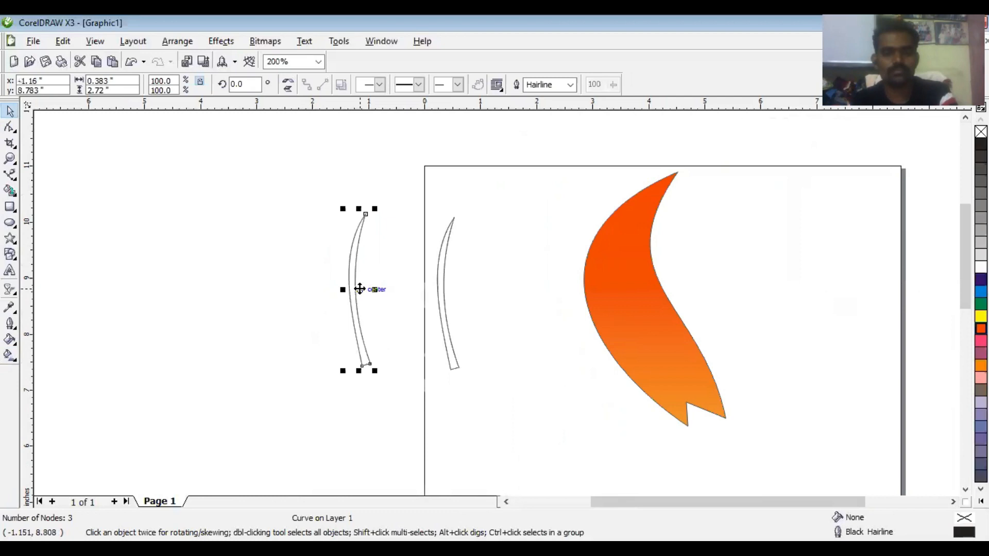
Rotate the copied blade 22.3° counter-clockwise so that it leans away from the original
{"action": "left_click", "coordinate": [359, 289]}
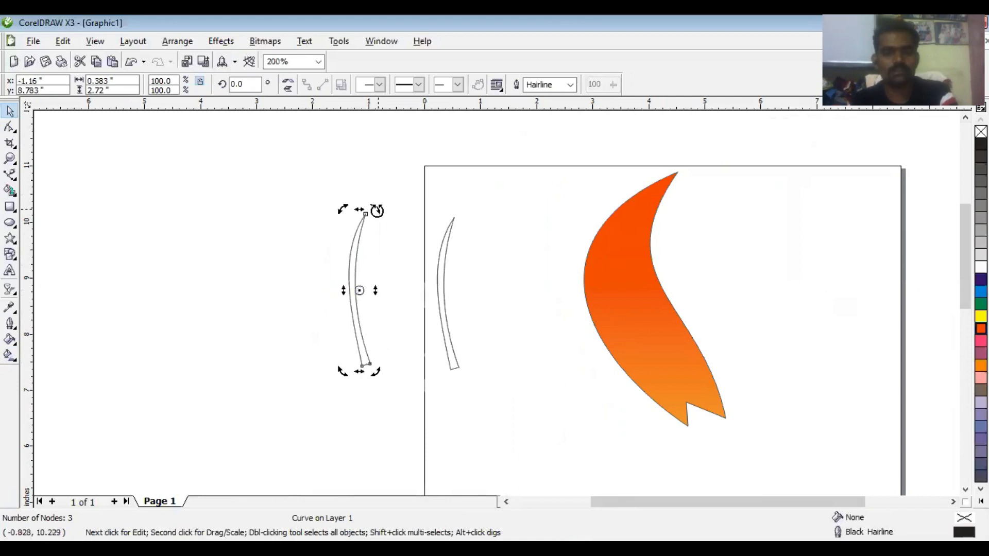
{"action": "left_click", "coordinate": [356, 291]}
{"action": "left_click", "coordinate": [356, 291]}
{"action": "left_click_drag", "start_coordinate": [380, 212], "coordinate": [342, 205]}
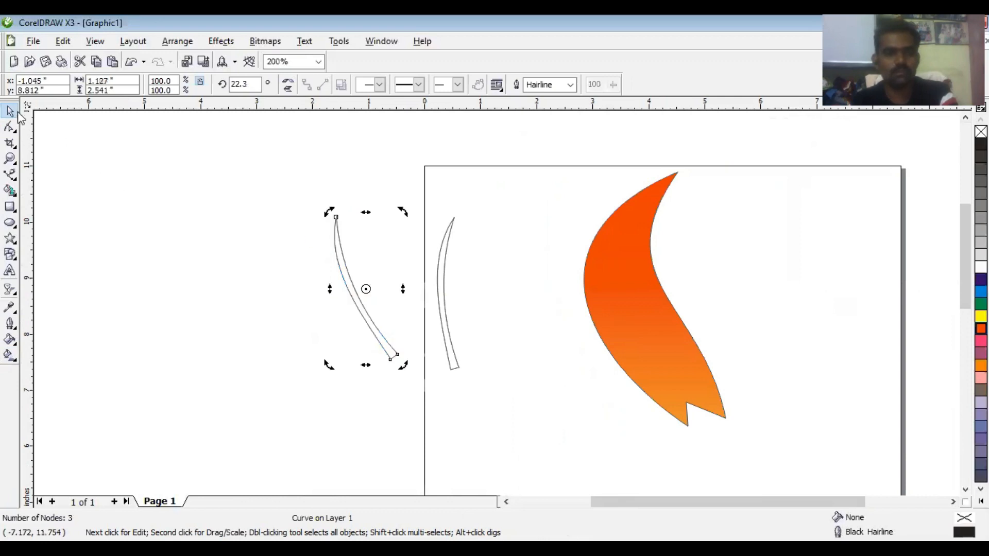
Scale down and copy the tilted blade to form three branches of different sizes along the left side of the stem
{"action": "left_click", "coordinate": [311, 206]}
{"action": "left_click", "coordinate": [340, 250]}
{"action": "left_click_drag", "start_coordinate": [403, 212], "coordinate": [370, 281]}
{"action": "left_click_drag", "start_coordinate": [347, 326], "coordinate": [389, 231]}
{"action": "left_click_drag", "start_coordinate": [408, 192], "coordinate": [402, 205]}
{"action": "left_click_drag", "start_coordinate": [386, 239], "coordinate": [434, 272]}
Select the three left branches together and place a copy of them about 1.35 inches to the right
{"action": "scroll", "coordinate": [390, 257], "scroll_direction": "up", "scroll_amount": 1}
{"action": "left_click", "coordinate": [430, 183]}
{"action": "left_click_drag", "start_coordinate": [413, 152], "coordinate": [555, 469]}
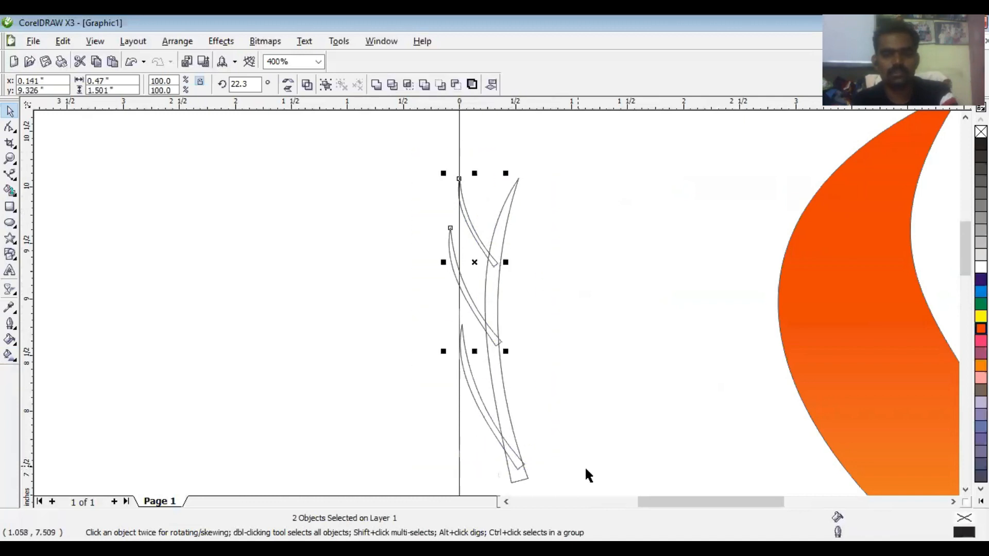
{"action": "left_click", "coordinate": [492, 431], "text": "shift"}
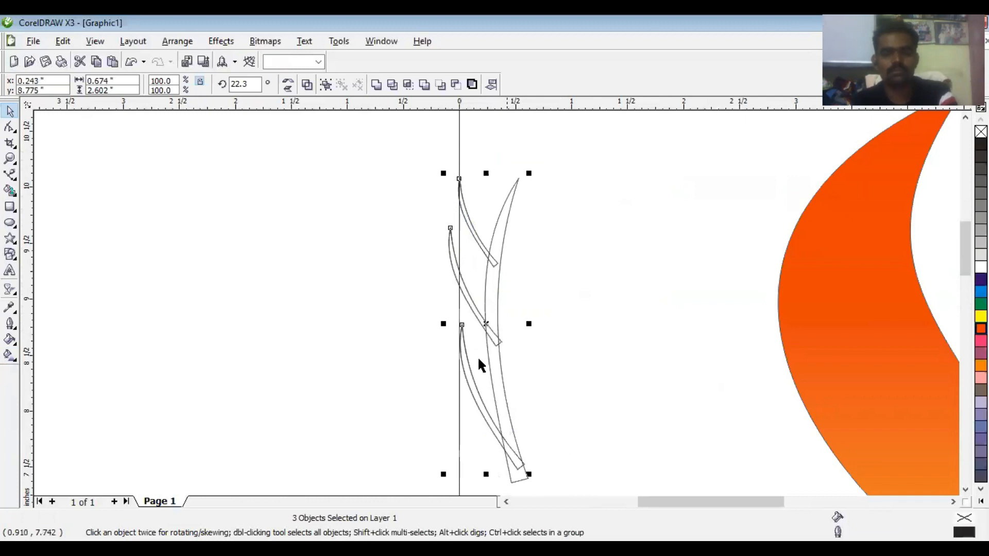
{"action": "left_click_drag", "start_coordinate": [487, 325], "coordinate": [638, 327]}
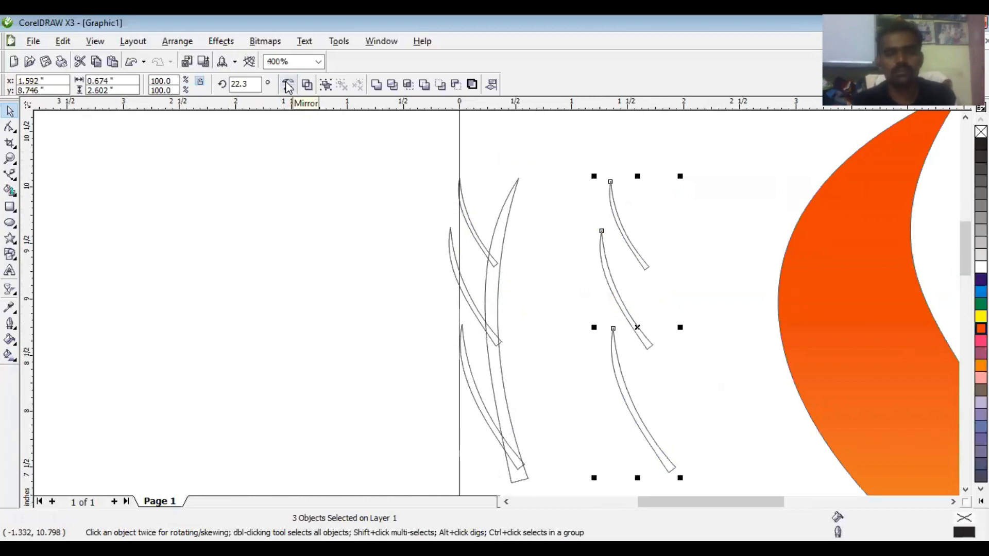
Mirror the copied branches horizontally and move them against the right side of the stem
{"action": "left_click", "coordinate": [289, 85]}
{"action": "left_click_drag", "start_coordinate": [635, 327], "coordinate": [534, 280]}
{"action": "left_click", "coordinate": [570, 303]}
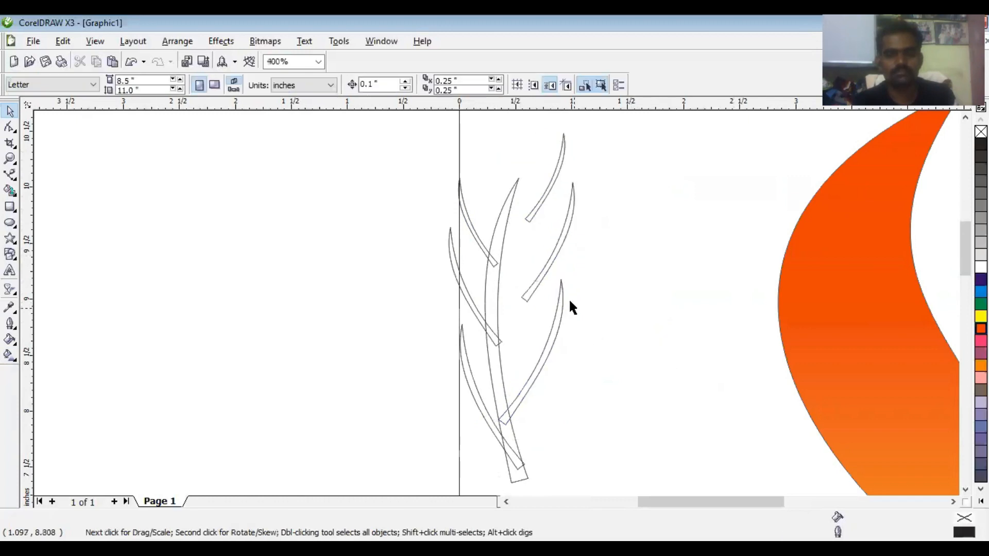
Move the middle and top right-hand branches inward so that their bases overlap the stem, and deselect them
{"action": "left_click", "coordinate": [539, 276]}
{"action": "left_click_drag", "start_coordinate": [541, 274], "coordinate": [514, 292]}
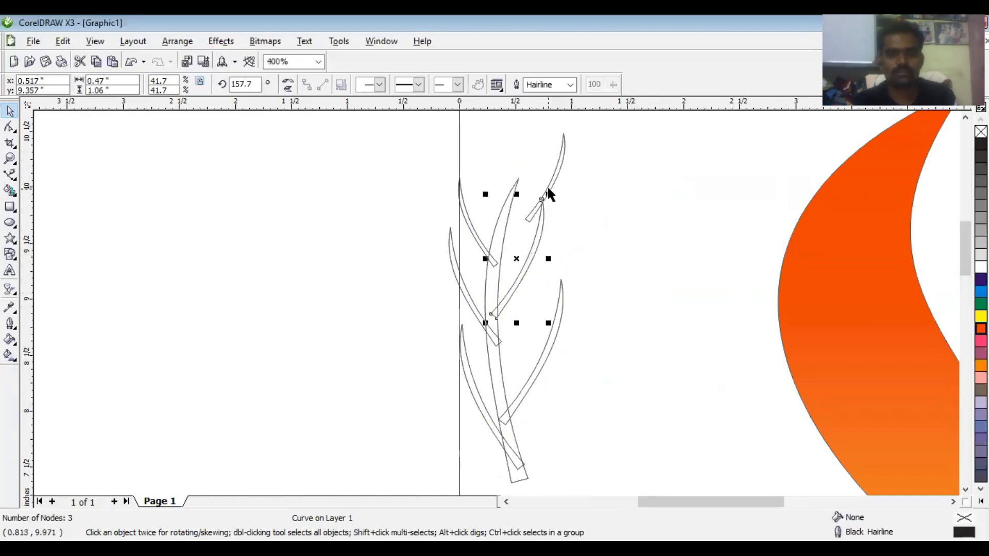
{"action": "left_click_drag", "start_coordinate": [554, 176], "coordinate": [522, 203]}
{"action": "left_click", "coordinate": [516, 276]}
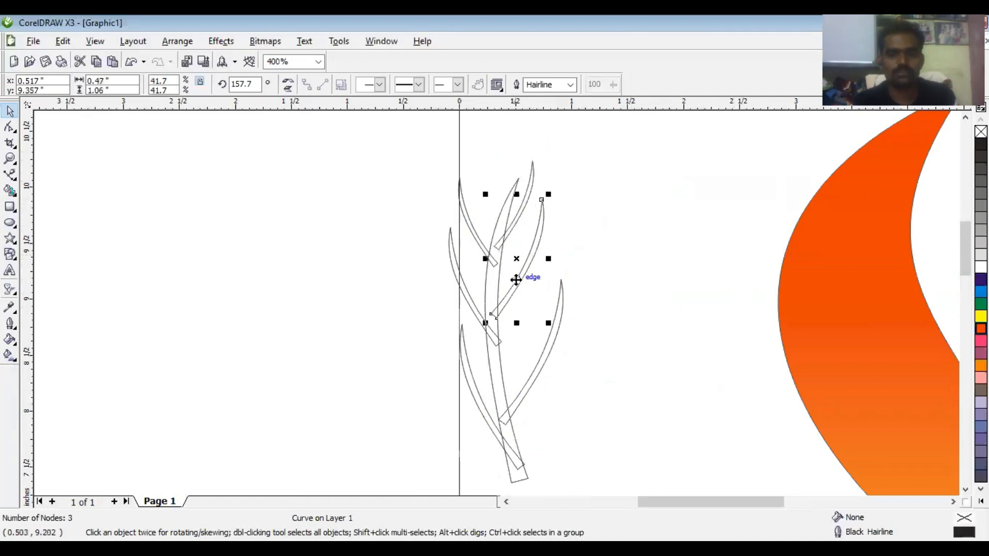
{"action": "mouse_move", "coordinate": [514, 294]}
{"action": "left_mouse_down"}
{"action": "mouse_move", "coordinate": [515, 359]}
{"action": "mouse_move", "coordinate": [513, 287]}
{"action": "left_mouse_up"}
{"action": "left_click", "coordinate": [567, 240]}
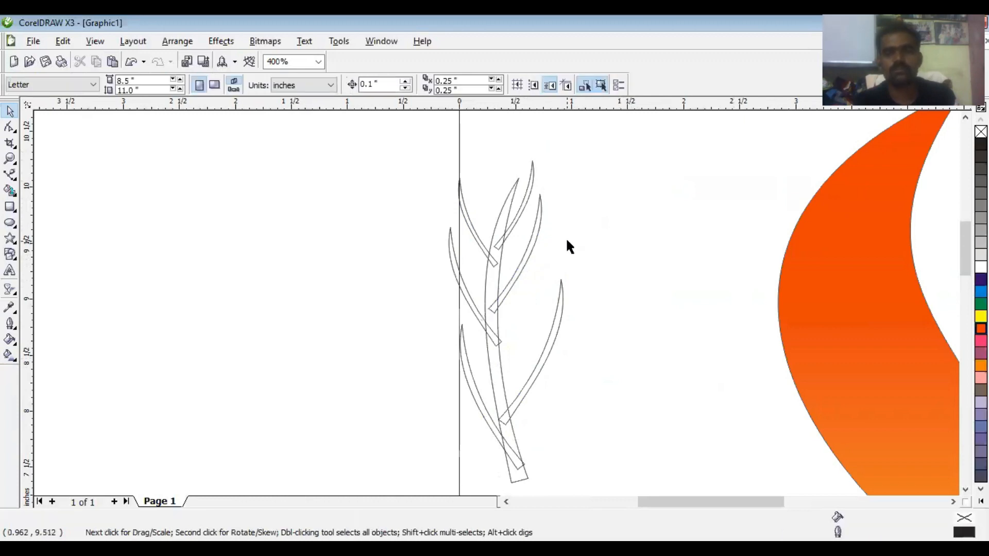
{"action": "left_click", "coordinate": [513, 193]}
{"action": "left_click", "coordinate": [430, 169]}
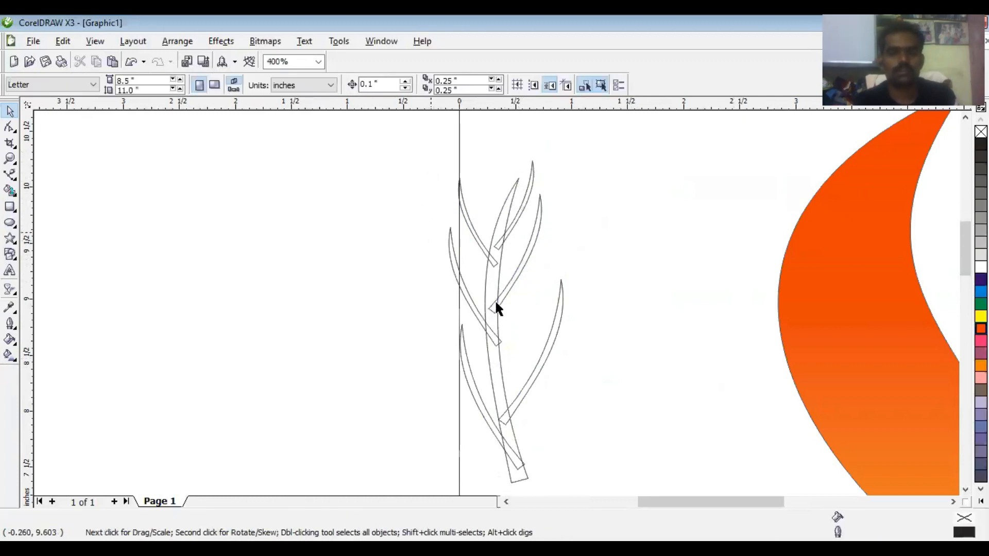
Select the stem with all six branches and group the seven objects
{"action": "key", "text": "F3"}
{"action": "mouse_move", "coordinate": [449, 242]}
{"action": "left_mouse_down"}
{"action": "mouse_move", "coordinate": [555, 403]}
{"action": "mouse_move", "coordinate": [618, 467]}
{"action": "left_mouse_up"}
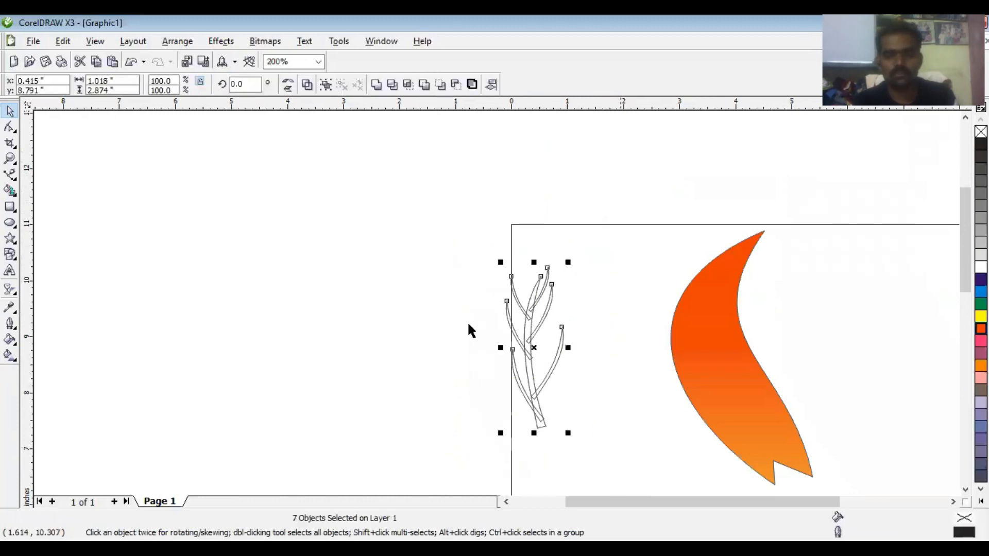
{"action": "left_click_drag", "start_coordinate": [449, 231], "coordinate": [615, 469]}
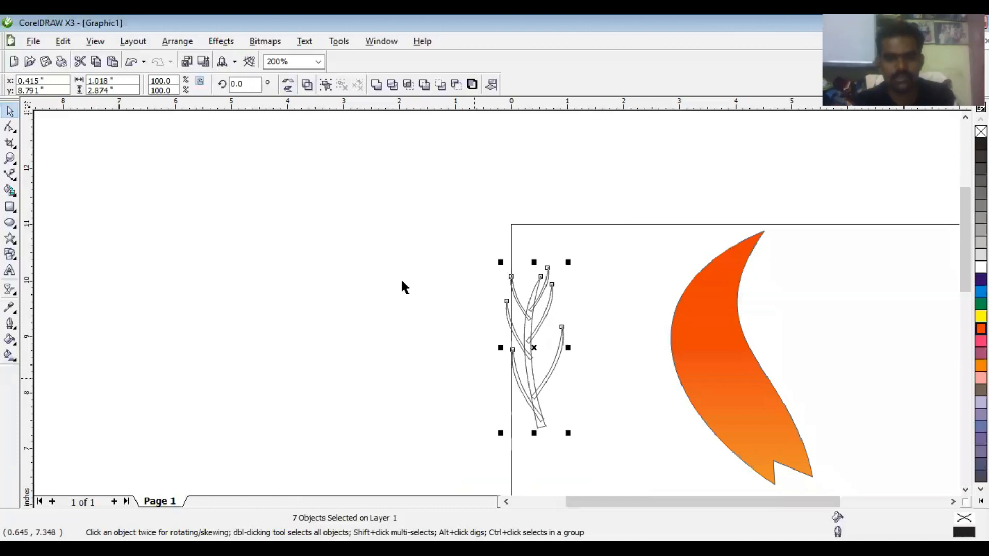
{"action": "left_click", "coordinate": [326, 85]}
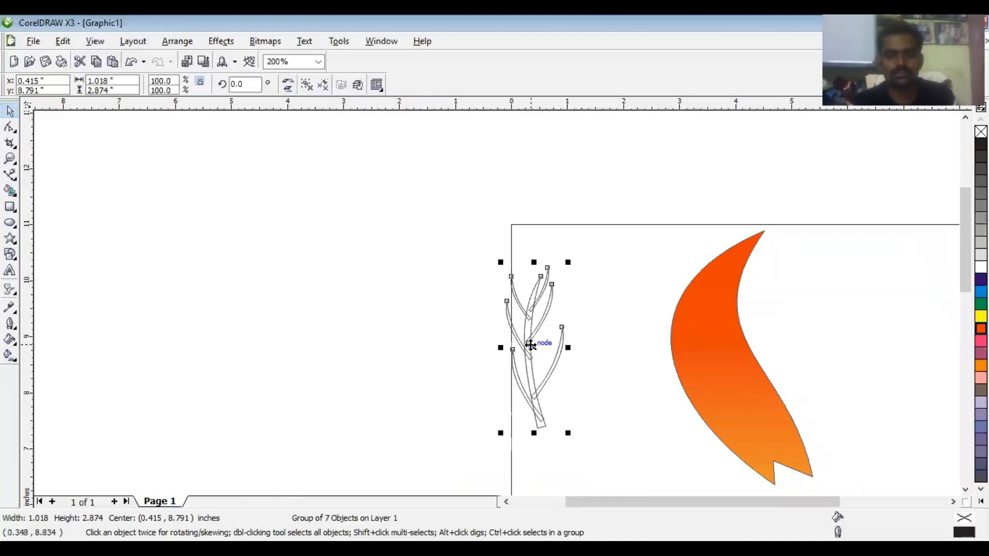
Remove the outline from the grouped branch ornament
{"action": "left_click", "coordinate": [954, 503]}
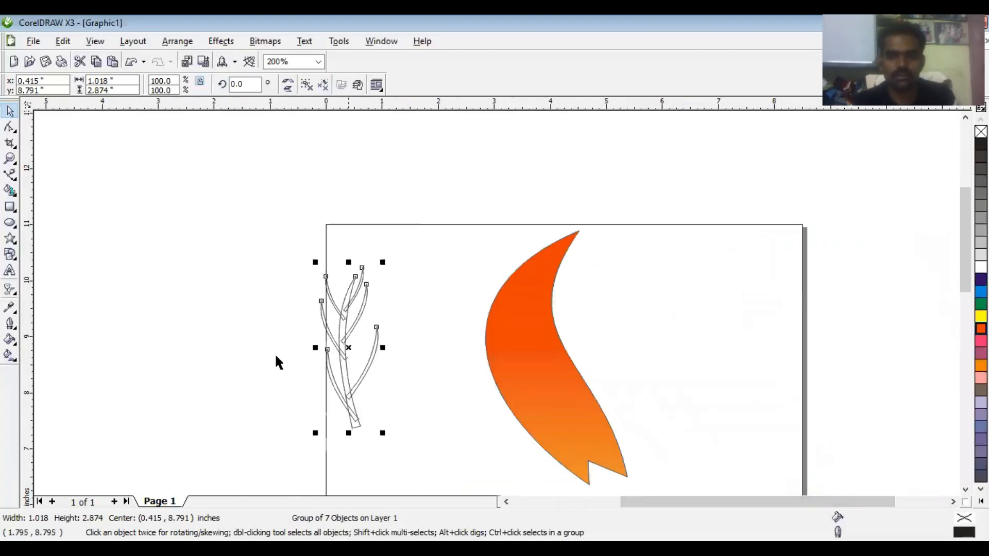
{"action": "left_click", "coordinate": [9, 326]}
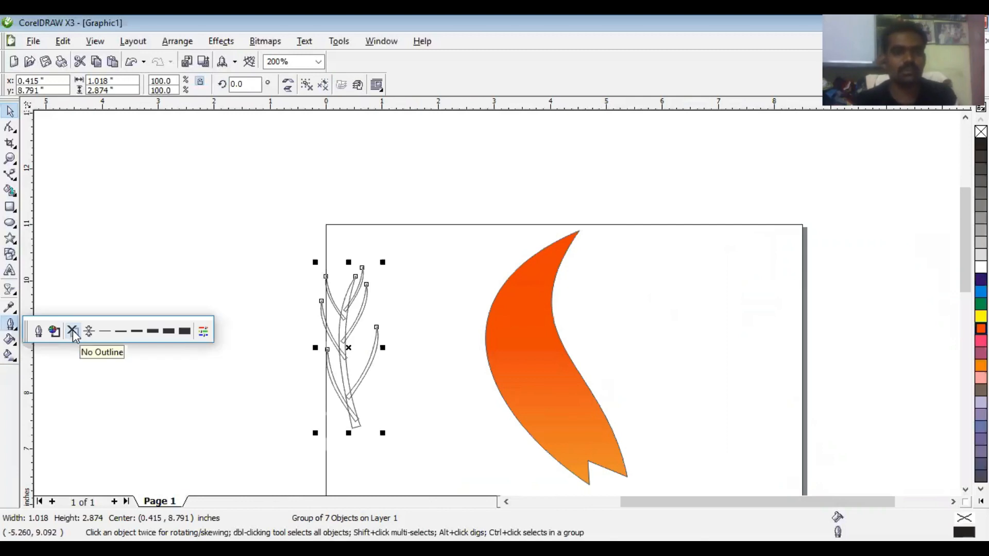
{"action": "left_click", "coordinate": [72, 332]}
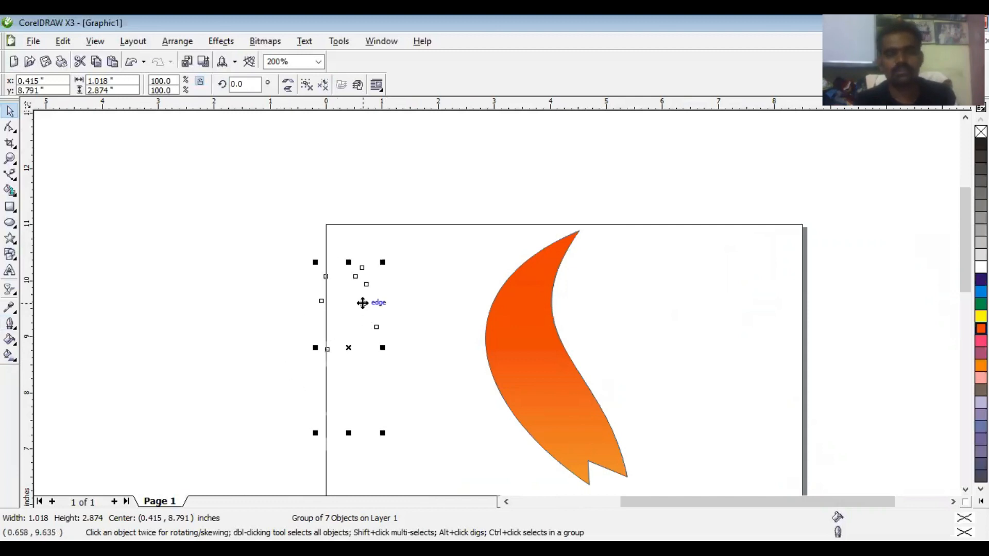
Place the grouped branch ornament inside the orange feather as a PowerClip
{"action": "left_click", "coordinate": [222, 42]}
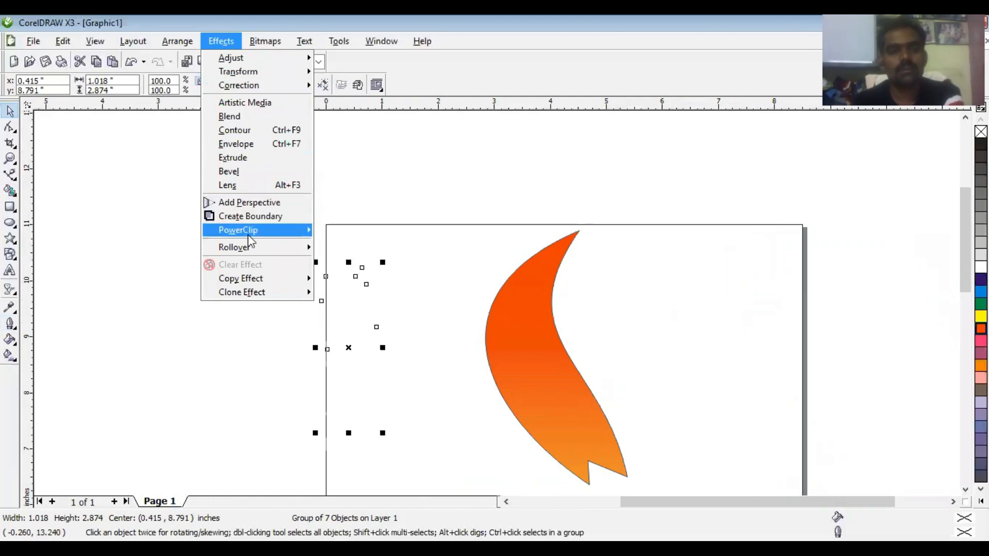
{"action": "mouse_move", "coordinate": [248, 234]}
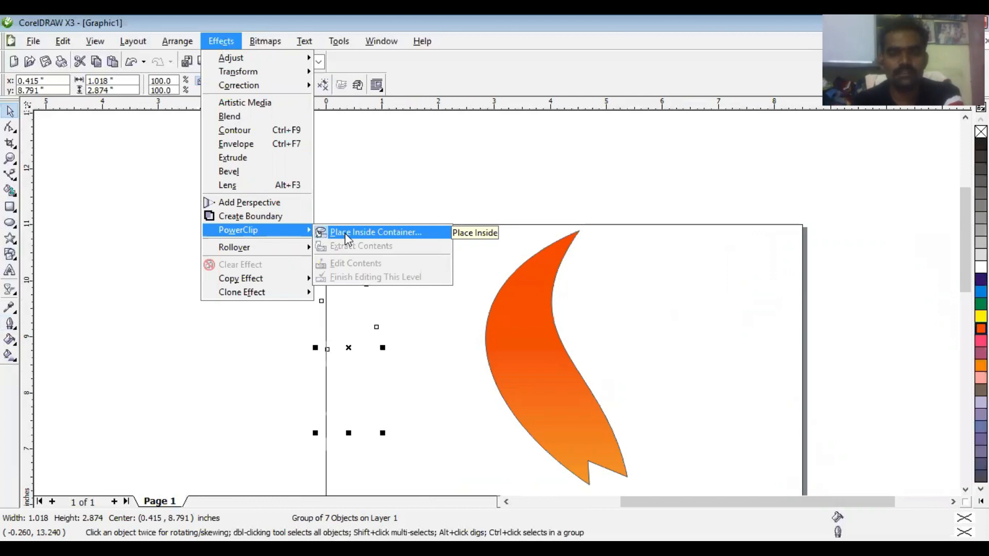
{"action": "left_click", "coordinate": [345, 232]}
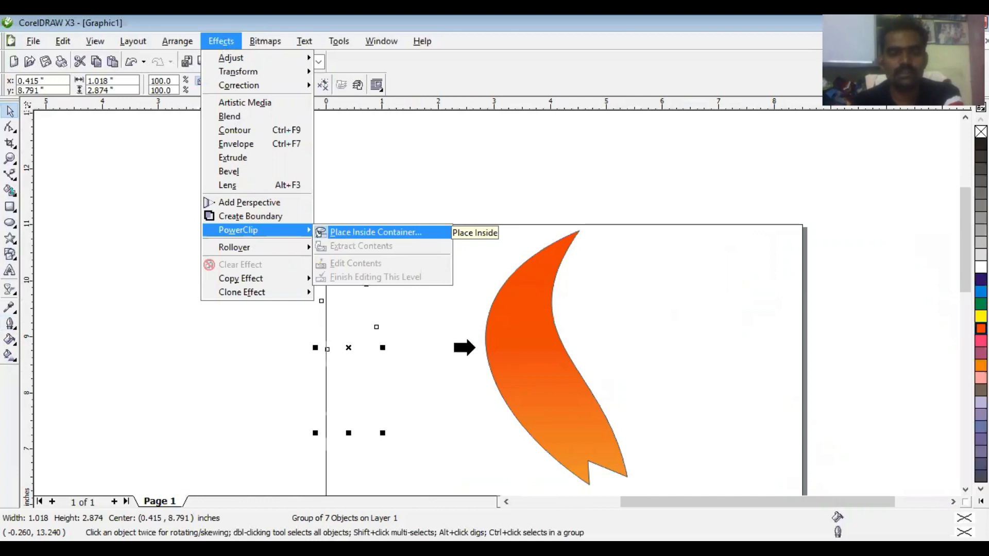
{"action": "left_click", "coordinate": [512, 360]}
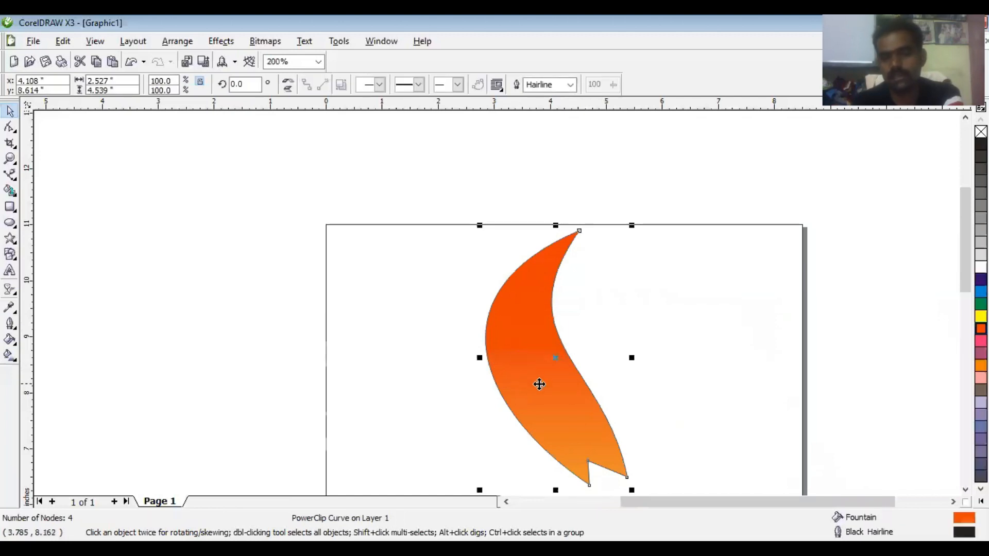
Edit the feather's PowerClip contents: rotate the branch group about 24° counter-clockwise and move it into the feather's lower half
{"action": "right_click", "coordinate": [558, 362]}
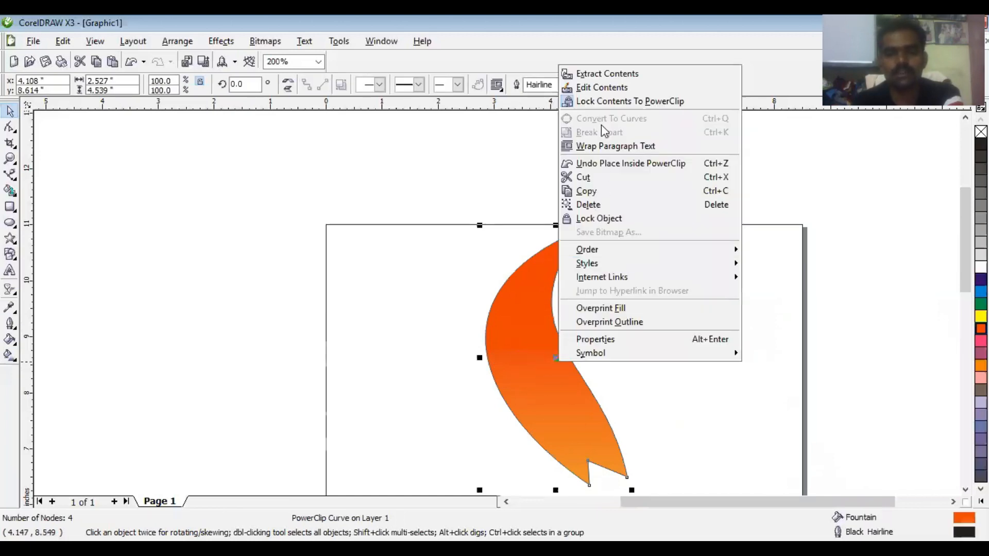
{"action": "left_click", "coordinate": [602, 88]}
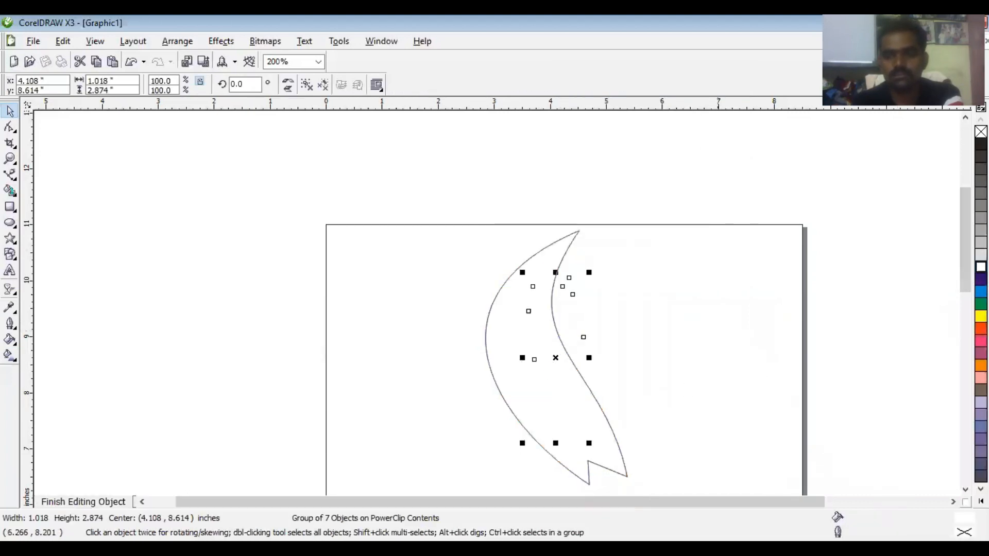
{"action": "left_click", "coordinate": [556, 359]}
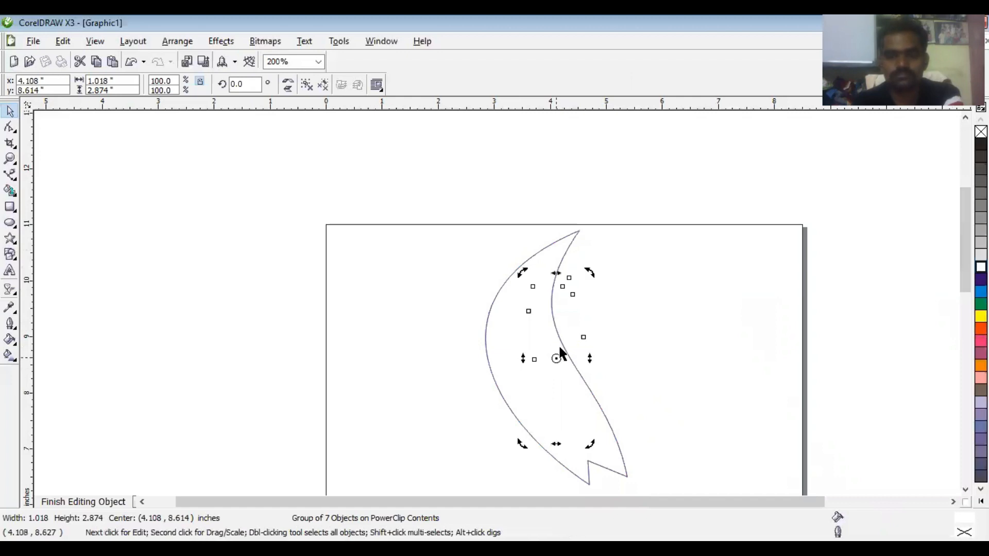
{"action": "left_click_drag", "start_coordinate": [589, 272], "coordinate": [556, 278]}
{"action": "left_click_drag", "start_coordinate": [543, 343], "coordinate": [552, 402]}
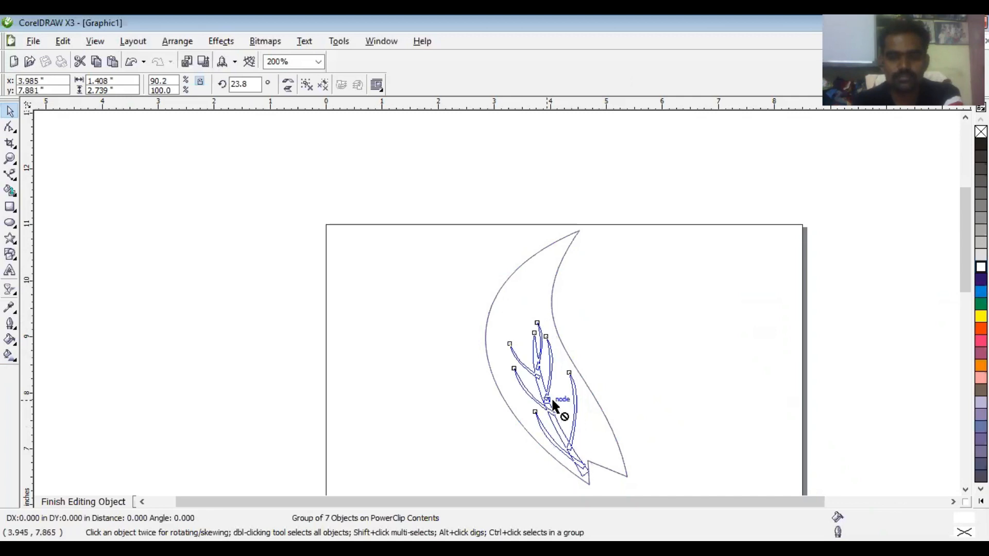
Rotate the branch group slightly further to about 28° and finish editing the PowerClip contents
{"action": "left_click", "coordinate": [552, 398]}
{"action": "left_click_drag", "start_coordinate": [590, 321], "coordinate": [584, 321]}
{"action": "left_click", "coordinate": [549, 384]}
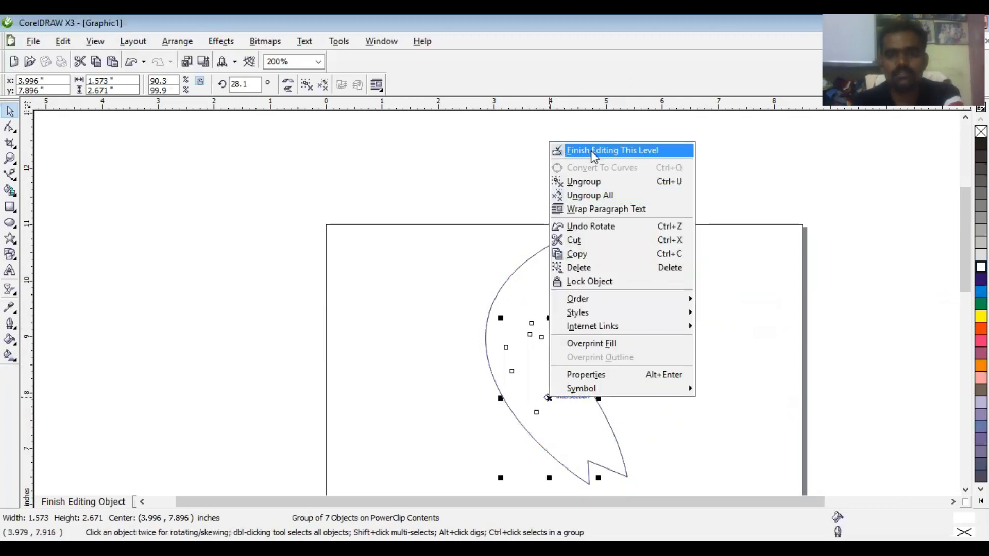
{"action": "left_click", "coordinate": [591, 150]}
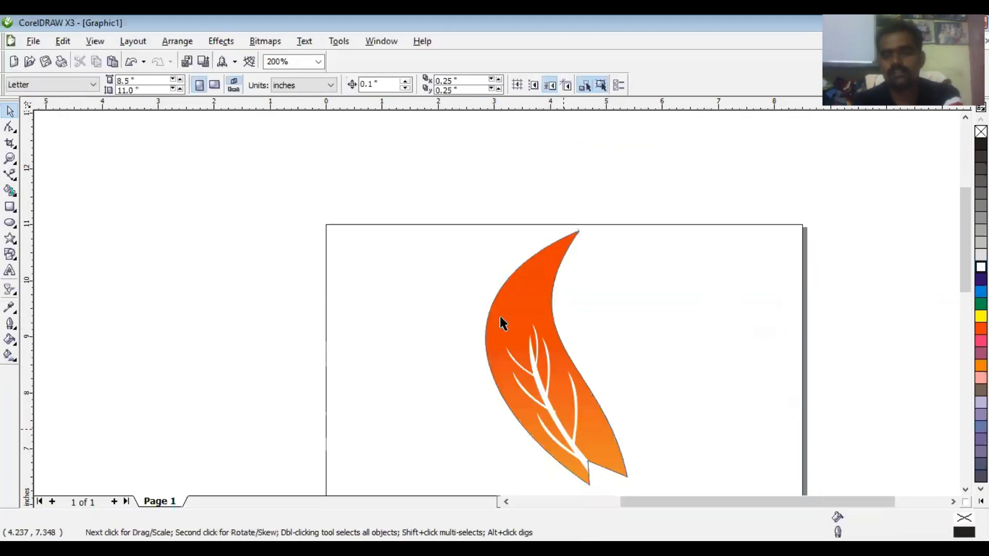
Remove the outline from the orange feather and deselect it
{"action": "left_click", "coordinate": [536, 324]}
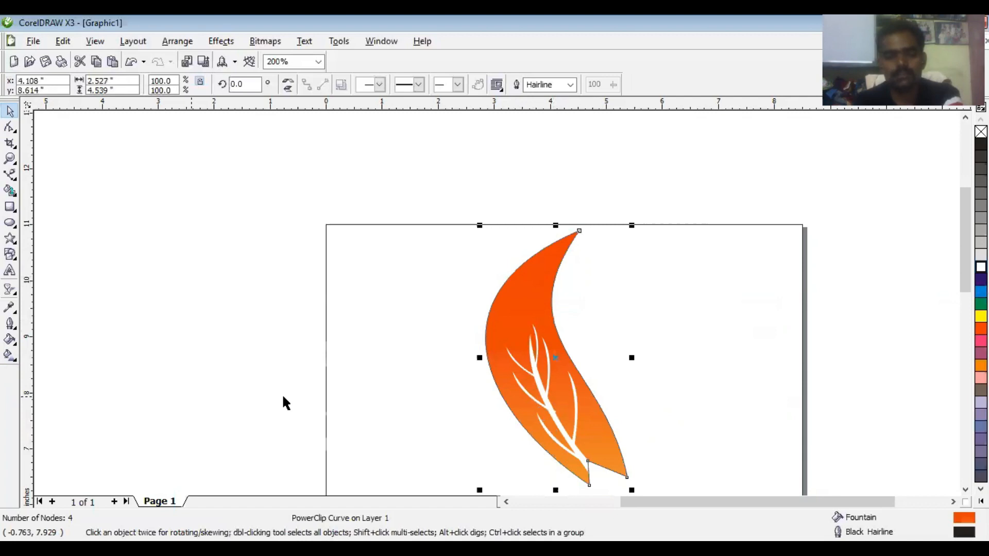
{"action": "left_click", "coordinate": [10, 323]}
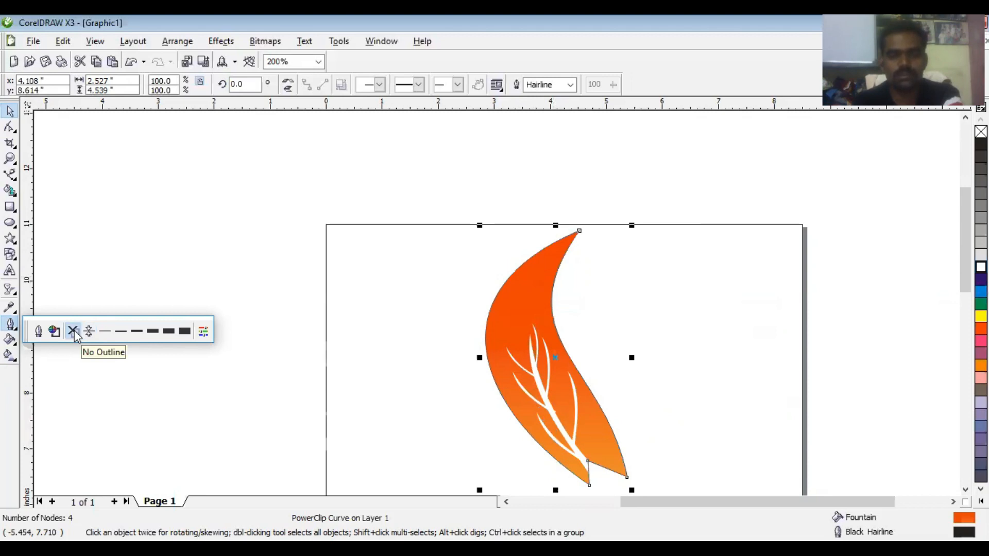
{"action": "left_click", "coordinate": [73, 332]}
{"action": "left_click", "coordinate": [683, 350]}
Move the feather to the page's upper-left corner and duplicate it four times to make a horizontal row of five
{"action": "key", "text": "F3"}
{"action": "left_click_drag", "start_coordinate": [431, 327], "coordinate": [354, 293]}
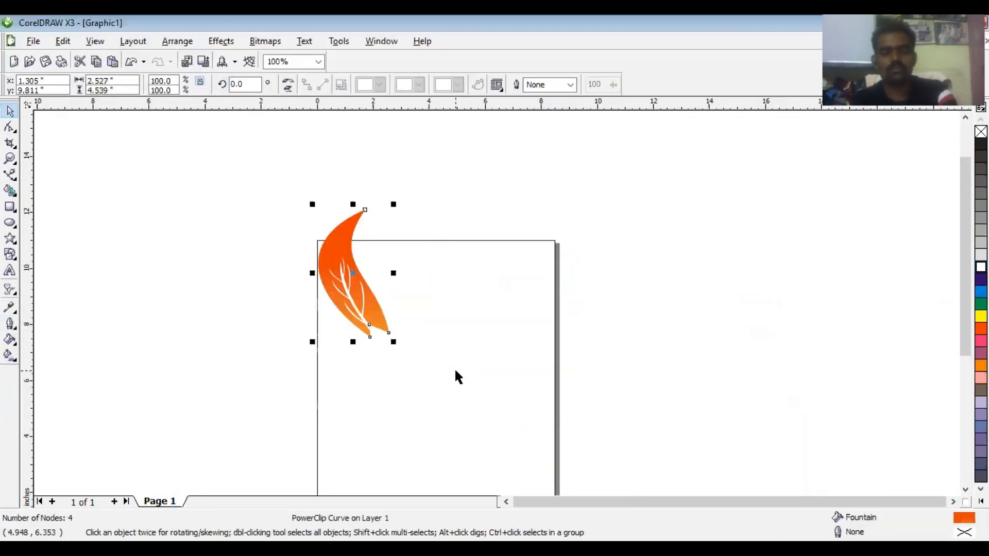
{"action": "left_click_drag", "start_coordinate": [354, 273], "coordinate": [764, 264]}
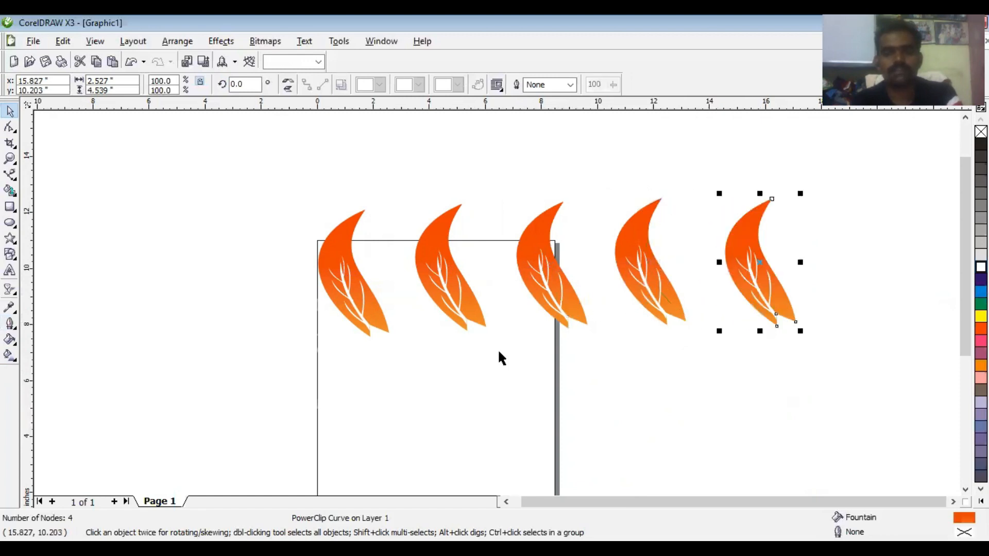
Recolour the second feather's linear gradient with blue at the start and middle nodes and a lighter blue at the end node
{"action": "left_click", "coordinate": [454, 293]}
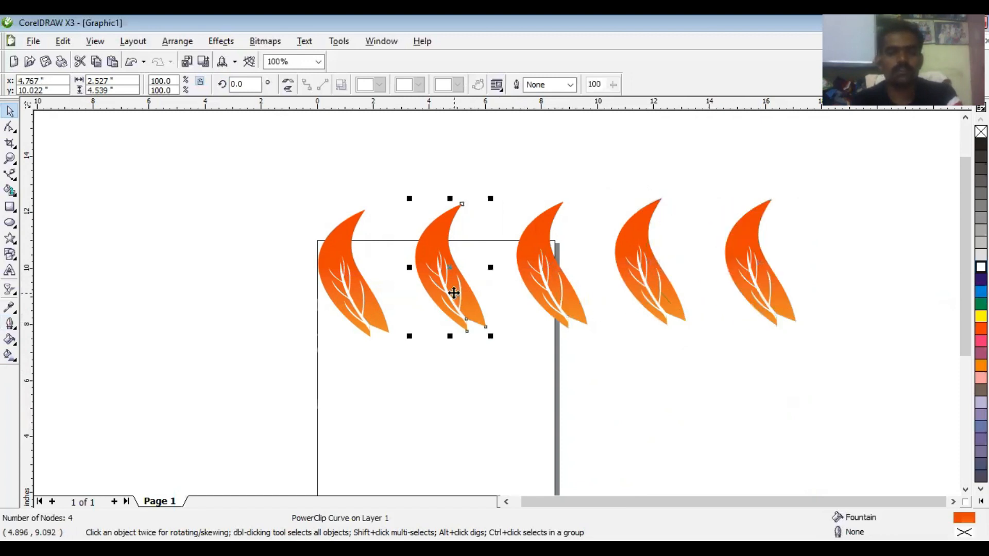
{"action": "left_click", "coordinate": [11, 358]}
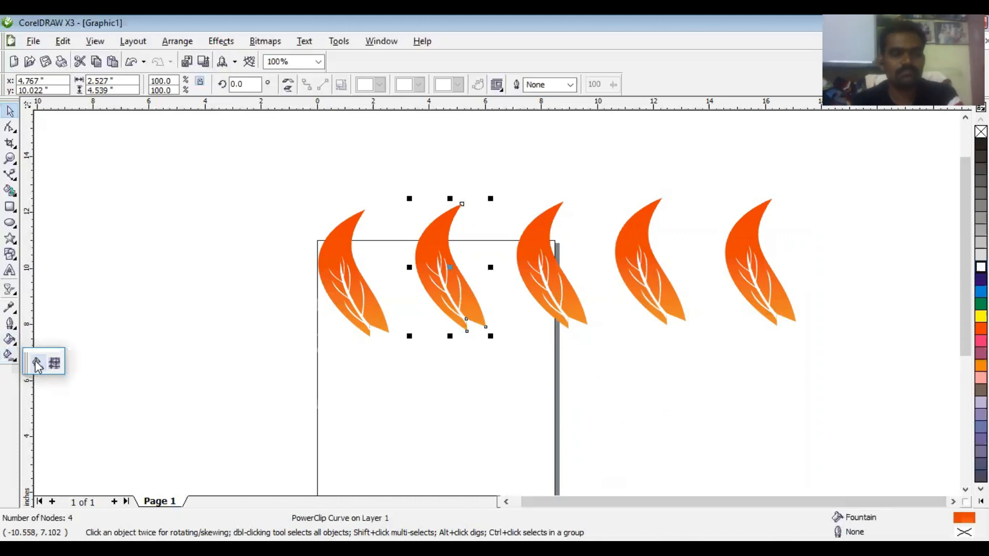
{"action": "left_click", "coordinate": [38, 365]}
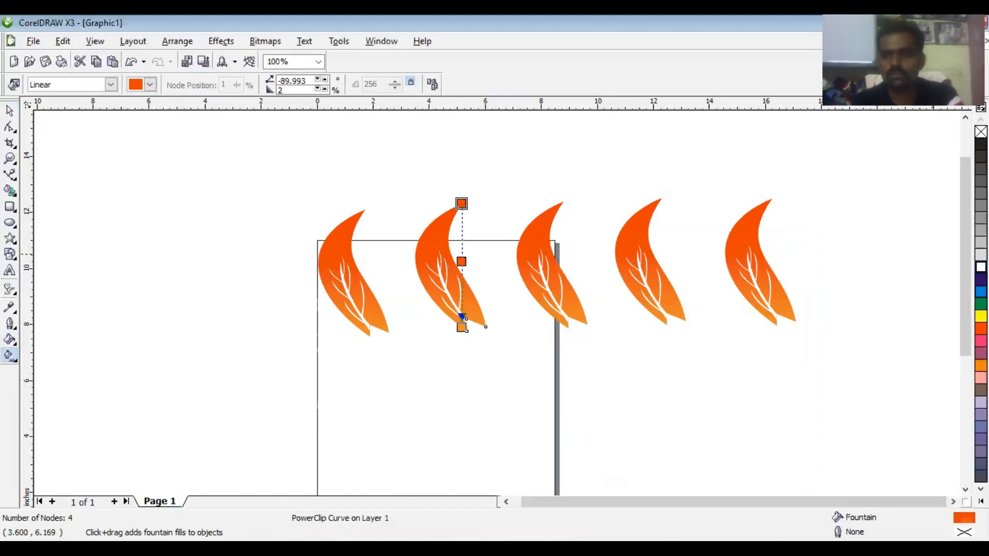
{"action": "left_click", "coordinate": [462, 261]}
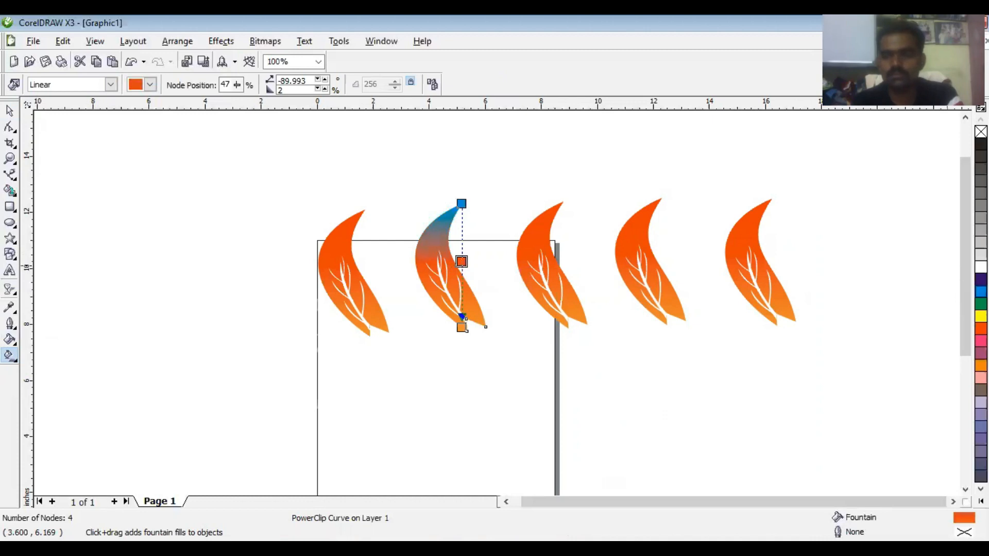
{"action": "left_click_drag", "start_coordinate": [981, 291], "coordinate": [933, 330]}
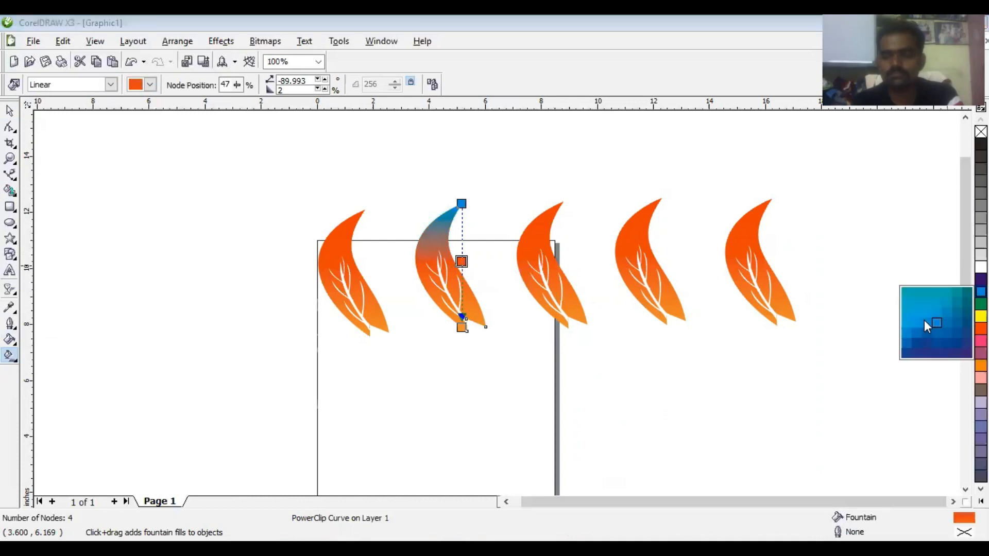
{"action": "left_click", "coordinate": [926, 325]}
{"action": "left_click", "coordinate": [462, 326]}
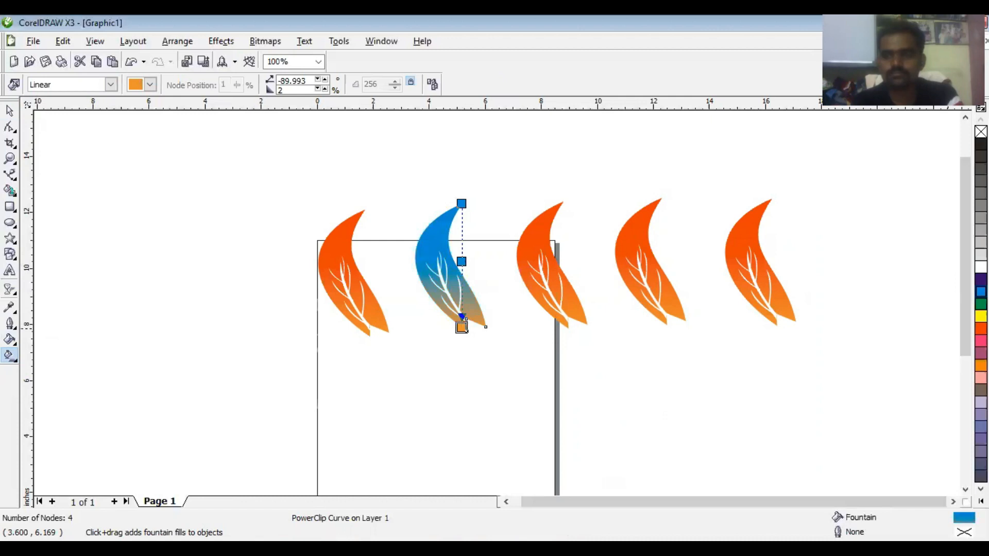
{"action": "left_click_drag", "start_coordinate": [980, 292], "coordinate": [909, 320]}
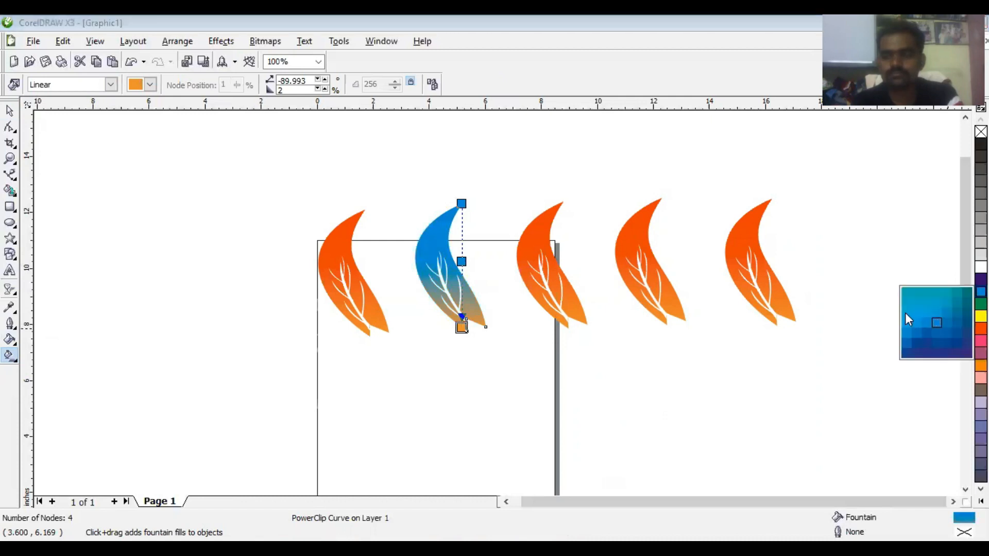
{"action": "left_click", "coordinate": [908, 316]}
Recolour the gradients of the third, fourth and fifth feathers in yellow, green and pink shades, and return to the Pick tool
{"action": "left_click", "coordinate": [543, 258]}
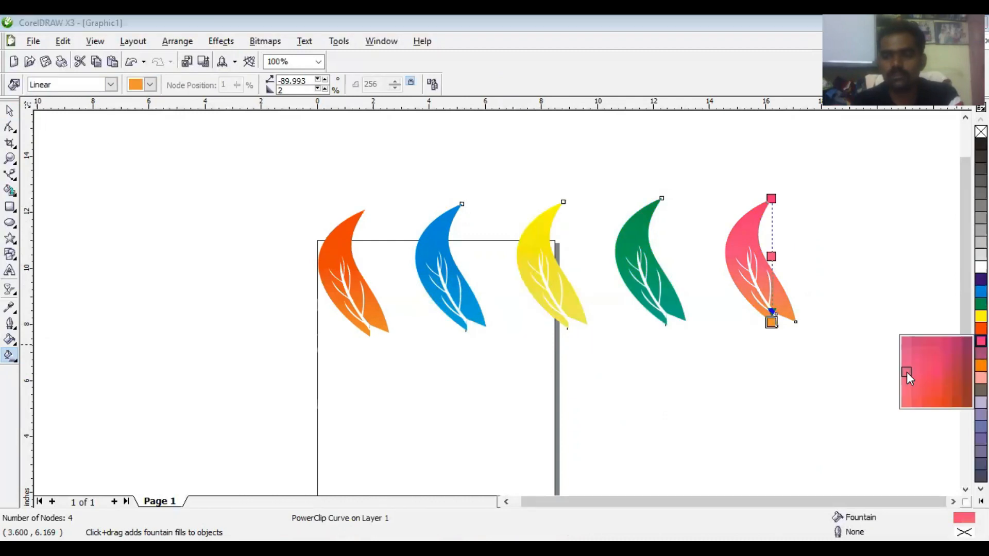
{"action": "left_click", "coordinate": [905, 380]}
{"action": "key", "text": "Escape"}
{"action": "left_click", "coordinate": [7, 110]}
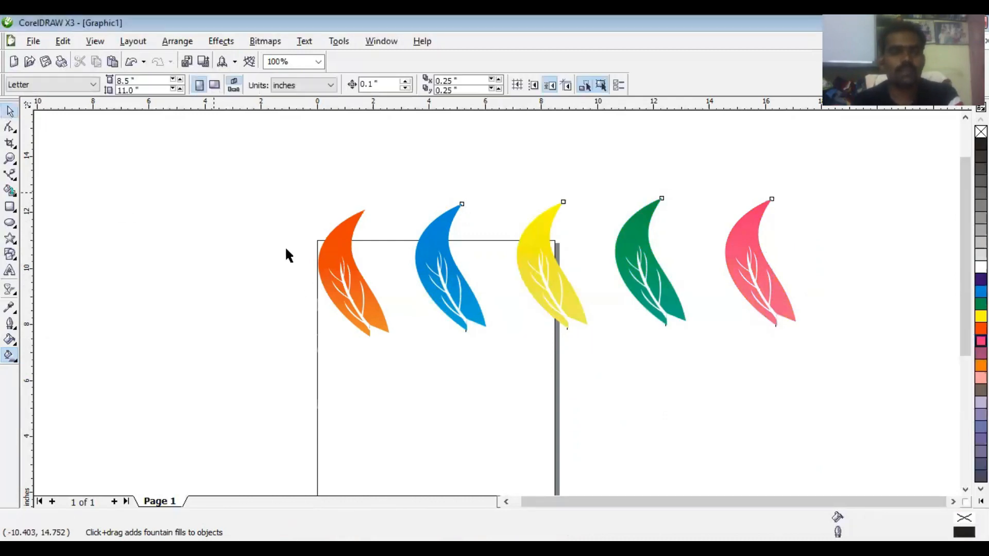
Rotate the orange feather counter-clockwise and place it across the page's left edge with its notched base pointing to the page centre
{"action": "left_click_drag", "start_coordinate": [341, 283], "coordinate": [246, 235]}
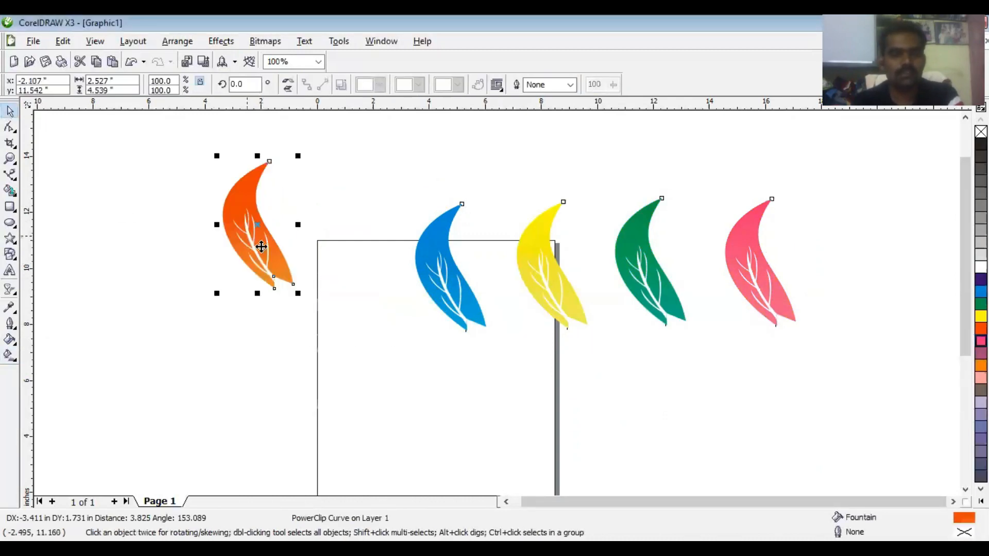
{"action": "left_click", "coordinate": [258, 228]}
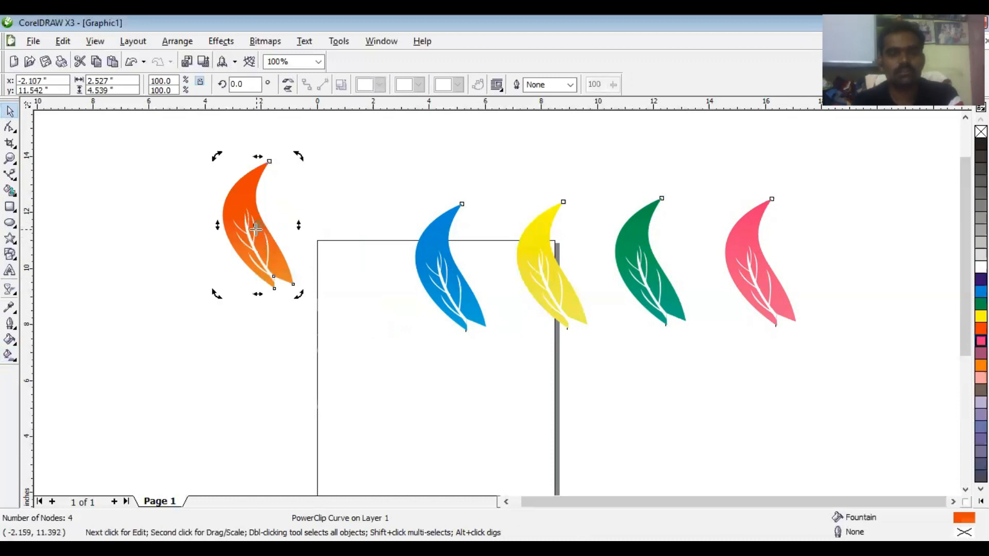
{"action": "left_click", "coordinate": [256, 230]}
{"action": "left_click", "coordinate": [248, 230]}
{"action": "left_click_drag", "start_coordinate": [301, 158], "coordinate": [260, 157]}
{"action": "left_click", "coordinate": [185, 203]}
{"action": "left_click_drag", "start_coordinate": [278, 253], "coordinate": [346, 386]}
Rotate the blue feather counter-clockwise and place it below the orange one with their bases close together
{"action": "left_click", "coordinate": [447, 280]}
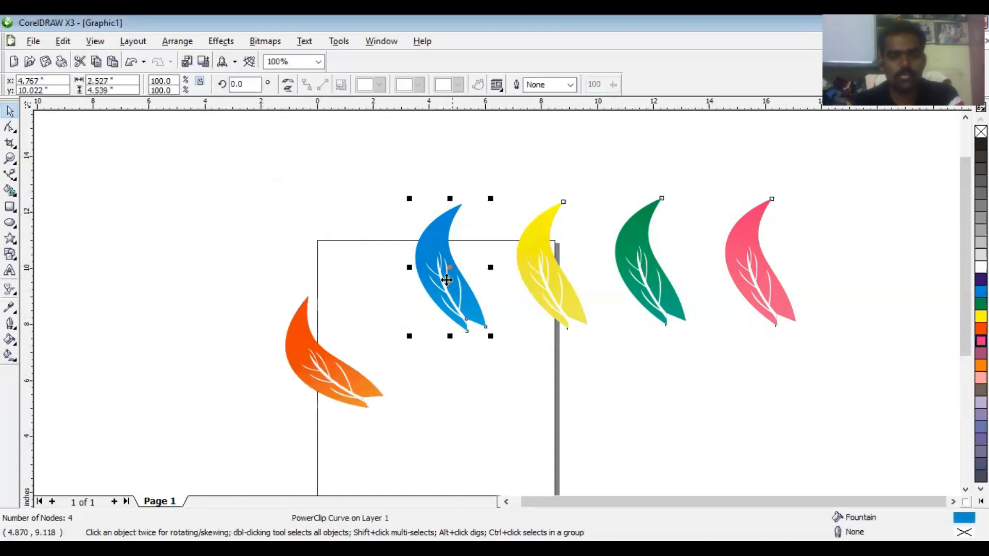
{"action": "left_click", "coordinate": [447, 270]}
{"action": "left_click_drag", "start_coordinate": [490, 199], "coordinate": [395, 220]}
{"action": "left_click_drag", "start_coordinate": [472, 278], "coordinate": [347, 453]}
Rotate the yellow feather to about 311.8° and place it to the upper right of the orange feather, base toward the centre
{"action": "left_click", "coordinate": [539, 292]}
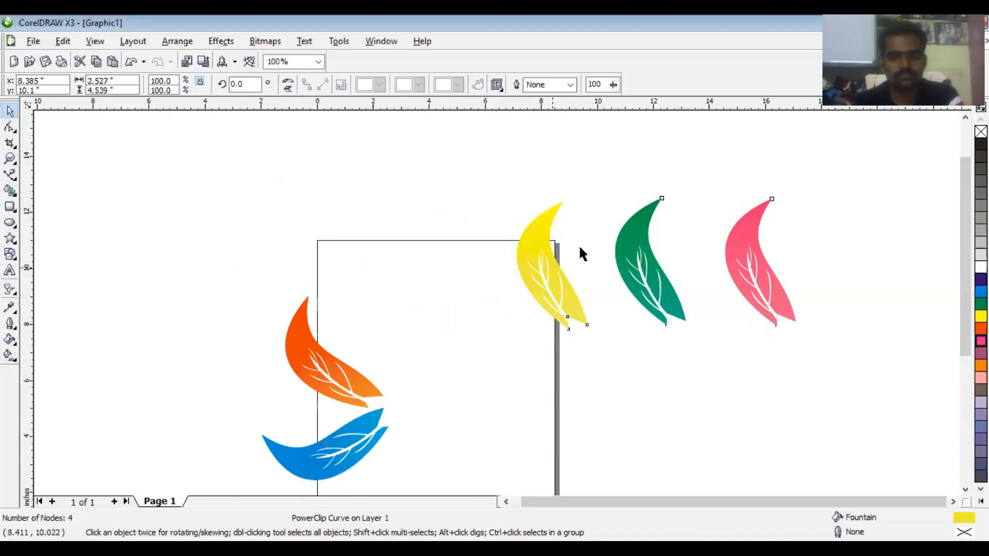
{"action": "left_click", "coordinate": [553, 268]}
{"action": "left_click_drag", "start_coordinate": [594, 199], "coordinate": [633, 248]}
{"action": "left_click", "coordinate": [601, 337]}
{"action": "left_click_drag", "start_coordinate": [551, 268], "coordinate": [429, 330]}
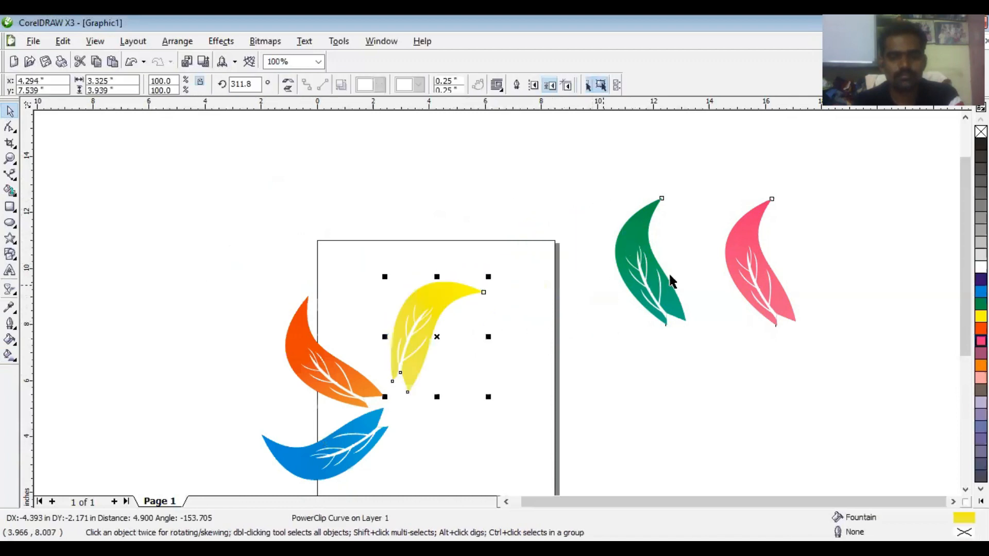
Rotate the green feather to about 222.8° and place it on the right side of the pinwheel, base toward the centre
{"action": "left_click", "coordinate": [669, 276]}
{"action": "left_click", "coordinate": [675, 258]}
{"action": "left_click_drag", "start_coordinate": [690, 197], "coordinate": [689, 403]}
{"action": "left_click_drag", "start_coordinate": [653, 228], "coordinate": [488, 397]}
Rotate the pink feather to about 149.6°, place it at the bottom of the pinwheel to complete the five-feather ring, and deselect it
{"action": "left_click", "coordinate": [964, 489]}
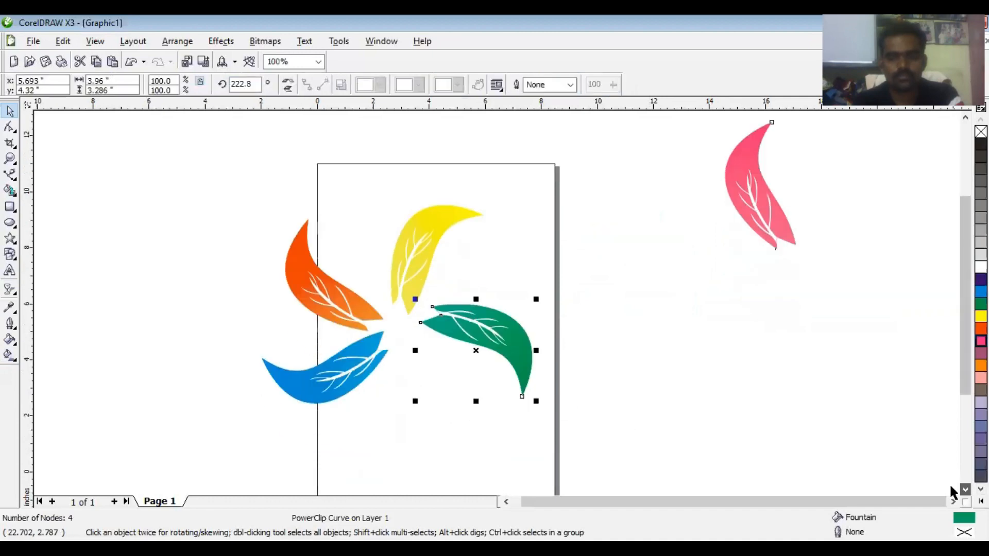
{"action": "left_click", "coordinate": [746, 202]}
{"action": "left_click", "coordinate": [758, 193]}
{"action": "left_click_drag", "start_coordinate": [803, 121], "coordinate": [657, 245]}
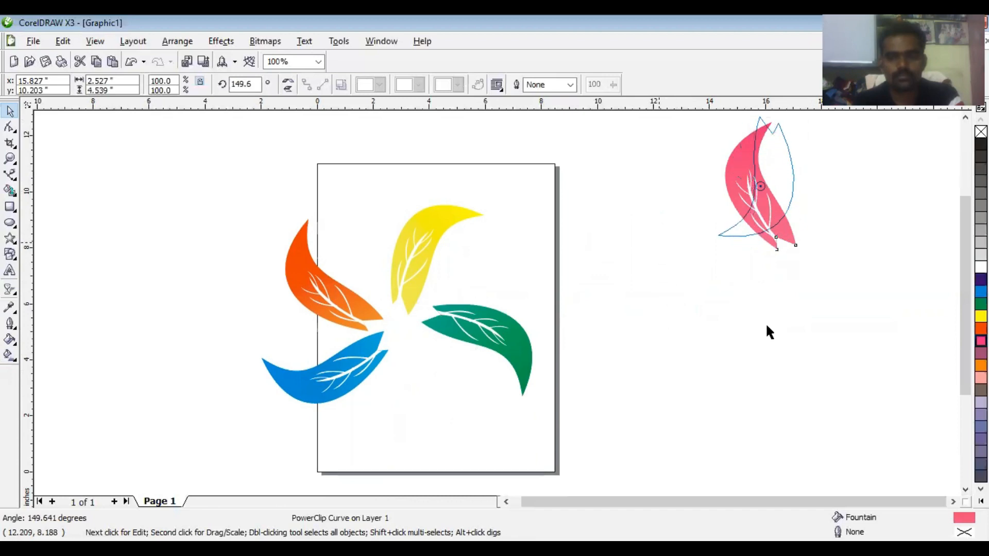
{"action": "left_click_drag", "start_coordinate": [766, 326], "coordinate": [766, 327]}
{"action": "left_click_drag", "start_coordinate": [771, 182], "coordinate": [422, 412]}
{"action": "left_click", "coordinate": [608, 391]}
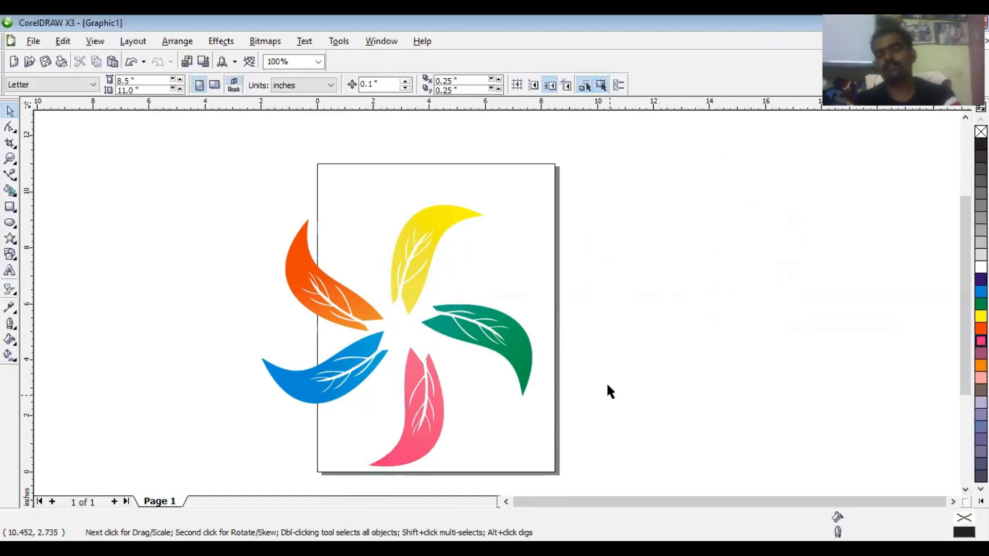
Copy the yellow feather to the right of the page and scale the copy to about 56.9%
{"action": "left_click", "coordinate": [411, 270]}
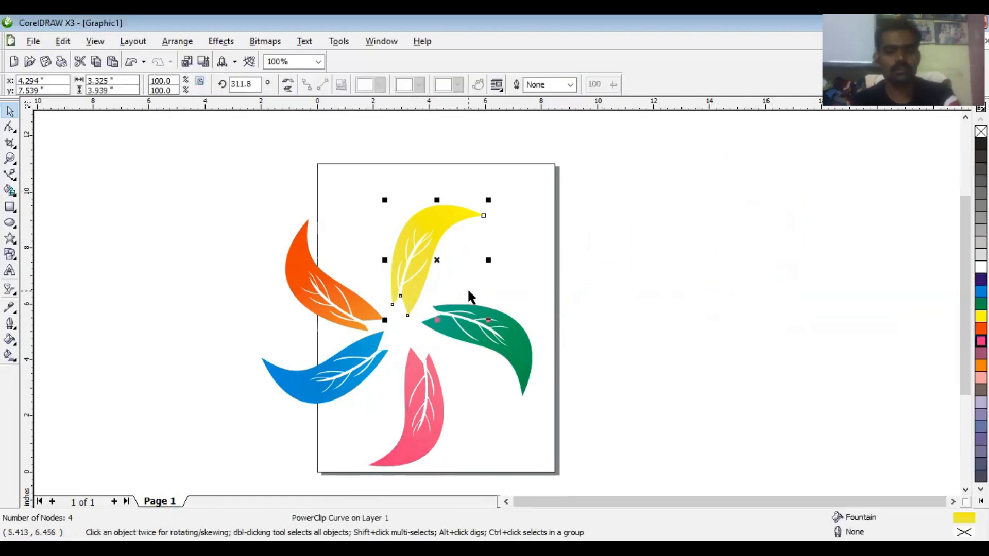
{"action": "left_click_drag", "start_coordinate": [436, 265], "coordinate": [660, 274]}
{"action": "left_click_drag", "start_coordinate": [711, 220], "coordinate": [659, 272]}
{"action": "left_click", "coordinate": [641, 302]}
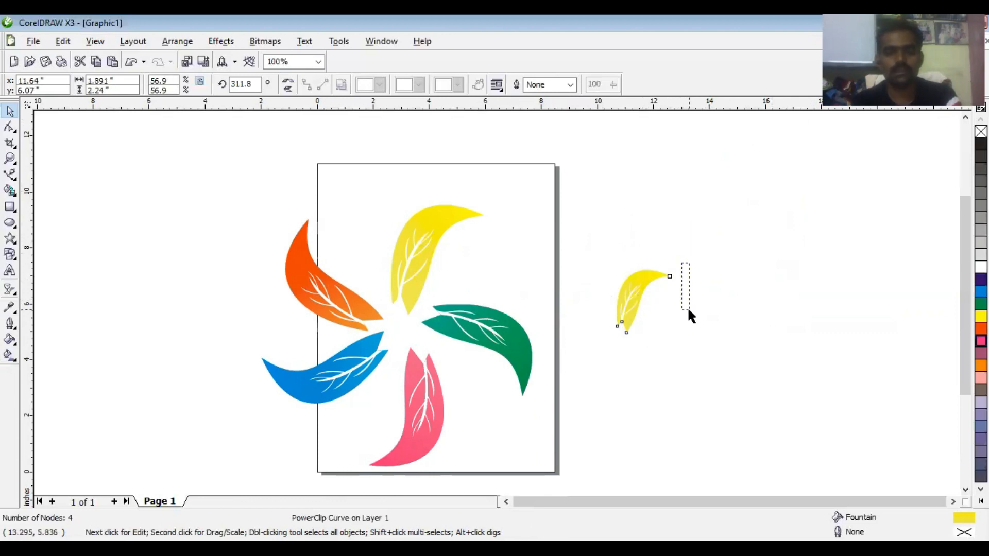
{"action": "left_click_drag", "start_coordinate": [689, 310], "coordinate": [689, 311]}
Rotate the small yellow feather, move it into the gap between the large green and pink feathers, and deselect it
{"action": "double_click", "coordinate": [640, 292]}
{"action": "key", "text": "space"}
{"action": "left_click", "coordinate": [639, 303]}
{"action": "left_click_drag", "start_coordinate": [678, 265], "coordinate": [465, 387]}
{"action": "left_click", "coordinate": [727, 305]}
Place a reduced, rotated copy of the orange feather in the gap between the large yellow and green feathers
{"action": "left_click", "coordinate": [344, 313]}
{"action": "left_click_drag", "start_coordinate": [326, 299], "coordinate": [585, 245]}
{"action": "left_click_drag", "start_coordinate": [643, 164], "coordinate": [675, 274]}
{"action": "left_click", "coordinate": [675, 273]}
{"action": "left_click_drag", "start_coordinate": [519, 233], "coordinate": [421, 273]}
{"action": "left_click_drag", "start_coordinate": [545, 214], "coordinate": [496, 262]}
{"action": "left_click_drag", "start_coordinate": [451, 290], "coordinate": [442, 280]}
Fill the orange-yellow, orange-blue and blue-pink gaps with small green, pink and orange feather copies respectively, and deselect
{"action": "left_click", "coordinate": [542, 322]}
{"action": "left_click_drag", "start_coordinate": [654, 348], "coordinate": [386, 389]}
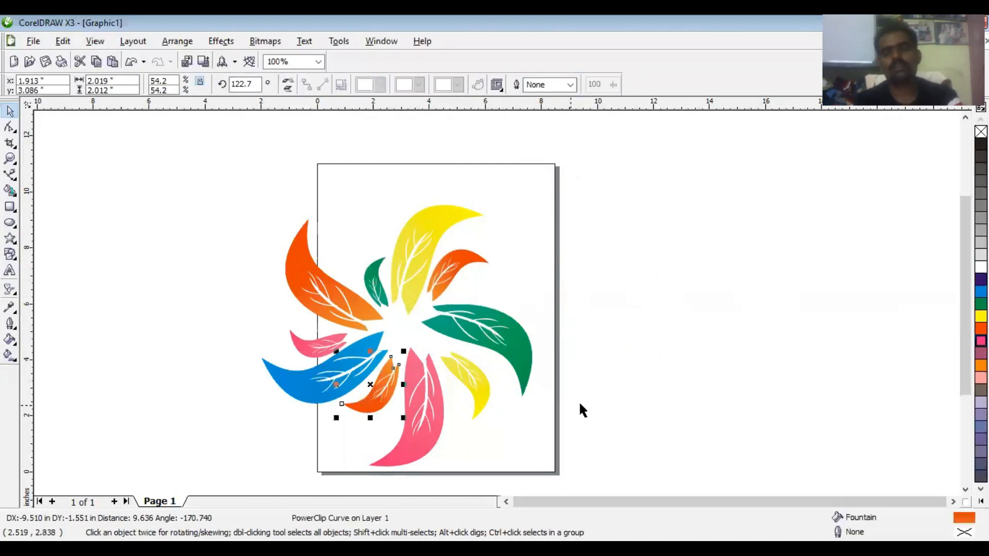
{"action": "left_click", "coordinate": [615, 406]}
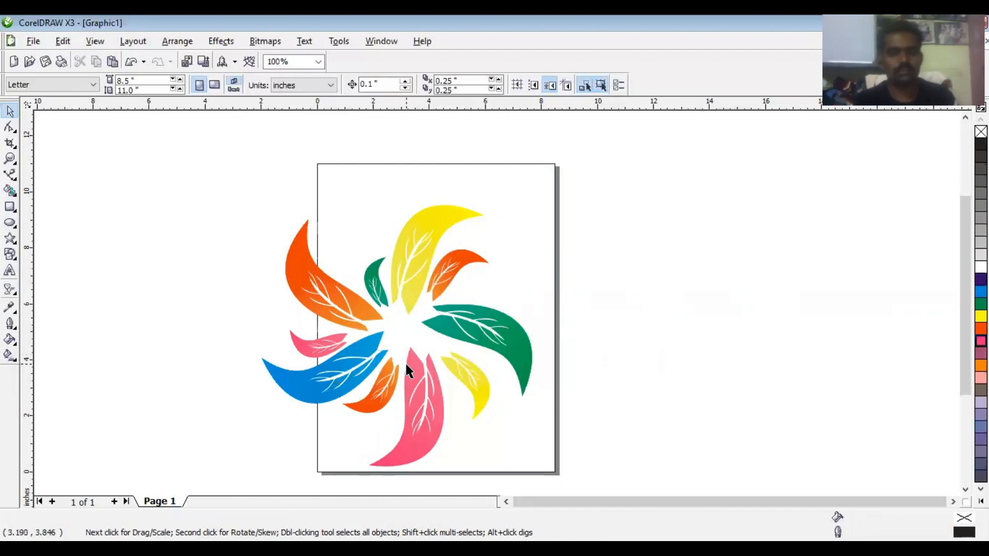
Draw a few small circles and ovals of varied sizes, up to about 0.8 inches wide, in the empty area beside the page
{"action": "left_click", "coordinate": [207, 215]}
{"action": "left_click", "coordinate": [10, 225]}
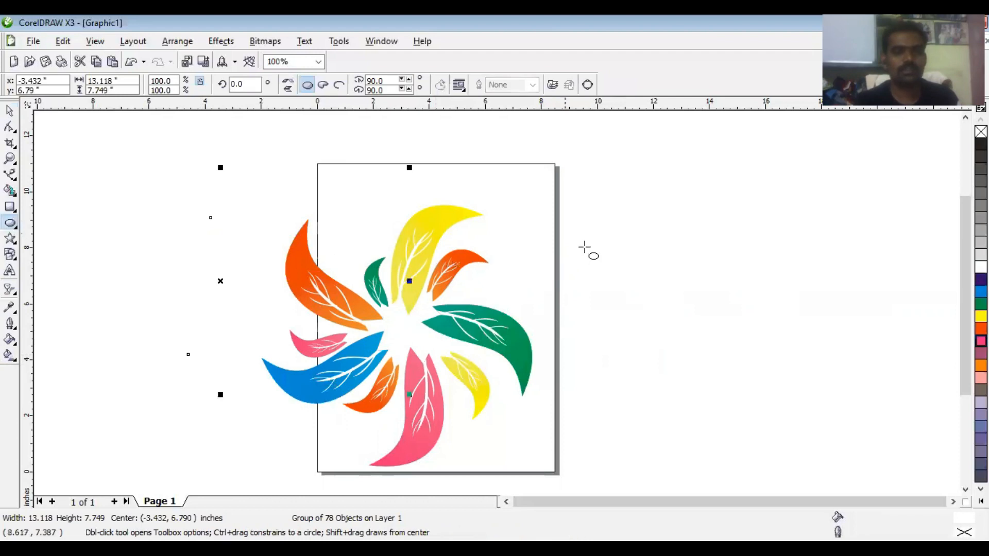
{"action": "left_click_drag", "start_coordinate": [640, 219], "coordinate": [661, 240]}
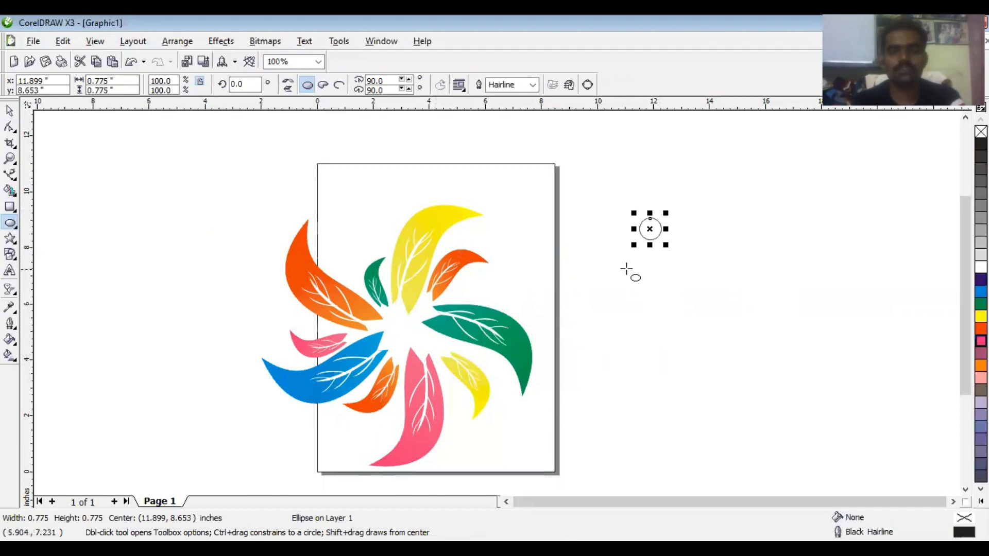
{"action": "left_click_drag", "start_coordinate": [704, 227], "coordinate": [680, 259]}
{"action": "left_click_drag", "start_coordinate": [671, 203], "coordinate": [685, 220]}
{"action": "left_click_drag", "start_coordinate": [713, 181], "coordinate": [741, 211]}
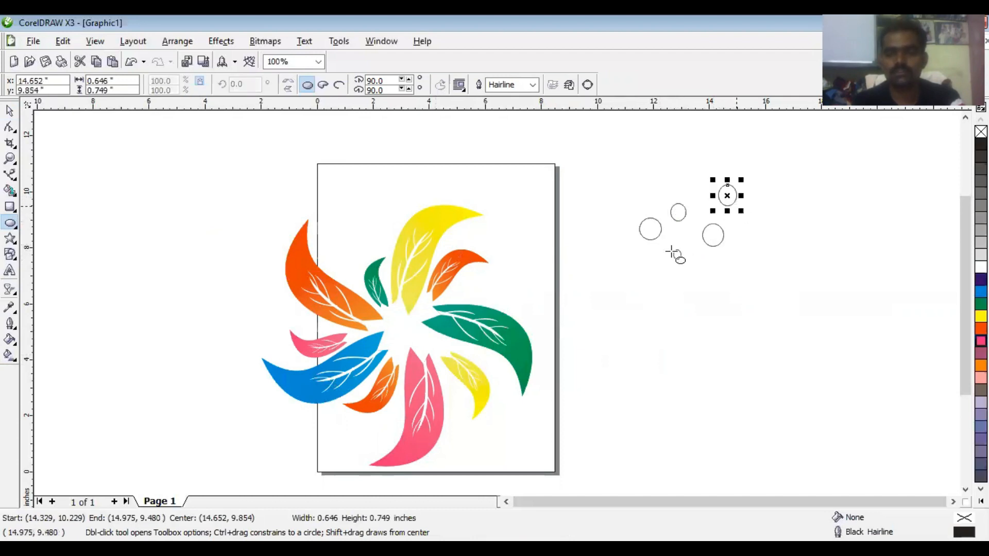
Scatter nine small five-pointed stars of varied sizes among the circles beside the page
{"action": "left_click", "coordinate": [10, 239]}
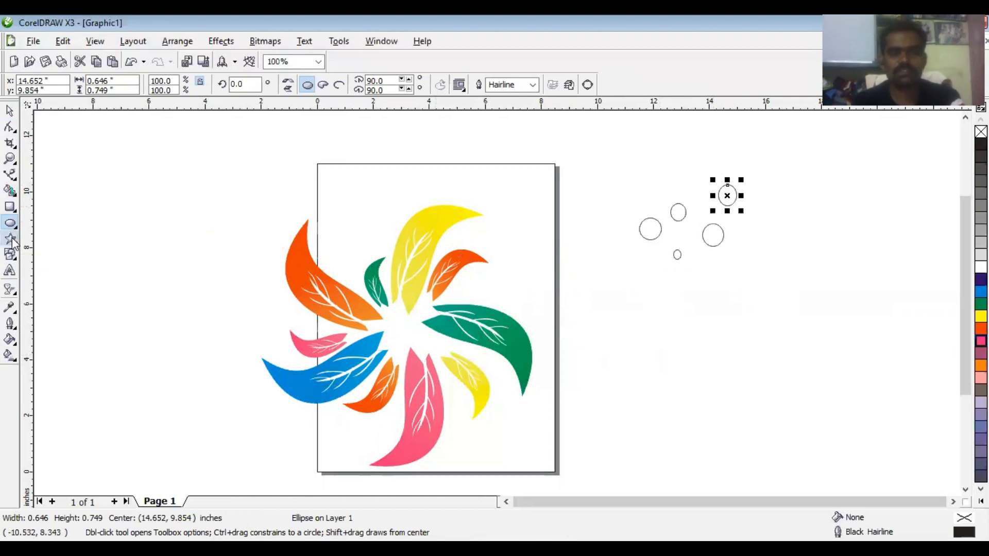
{"action": "left_click_drag", "start_coordinate": [675, 234], "coordinate": [686, 246]}
{"action": "mouse_move", "coordinate": [743, 233]}
{"action": "left_mouse_down"}
{"action": "mouse_move", "coordinate": [758, 250]}
{"action": "mouse_move", "coordinate": [719, 268]}
{"action": "left_mouse_up"}
{"action": "left_click_drag", "start_coordinate": [704, 217], "coordinate": [713, 223]}
{"action": "mouse_move", "coordinate": [685, 178]}
{"action": "left_mouse_down"}
{"action": "mouse_move", "coordinate": [700, 196]}
{"action": "mouse_move", "coordinate": [668, 211]}
{"action": "left_mouse_up"}
{"action": "left_click_drag", "start_coordinate": [654, 248], "coordinate": [666, 260]}
{"action": "left_click_drag", "start_coordinate": [738, 213], "coordinate": [752, 231]}
{"action": "left_click_drag", "start_coordinate": [681, 277], "coordinate": [692, 288]}
Duplicate the set of circles and stars repeatedly into a dense cluster beside the page, including one reduced copy, and deselect
{"action": "left_click", "coordinate": [10, 112]}
{"action": "left_click_drag", "start_coordinate": [601, 156], "coordinate": [824, 343]}
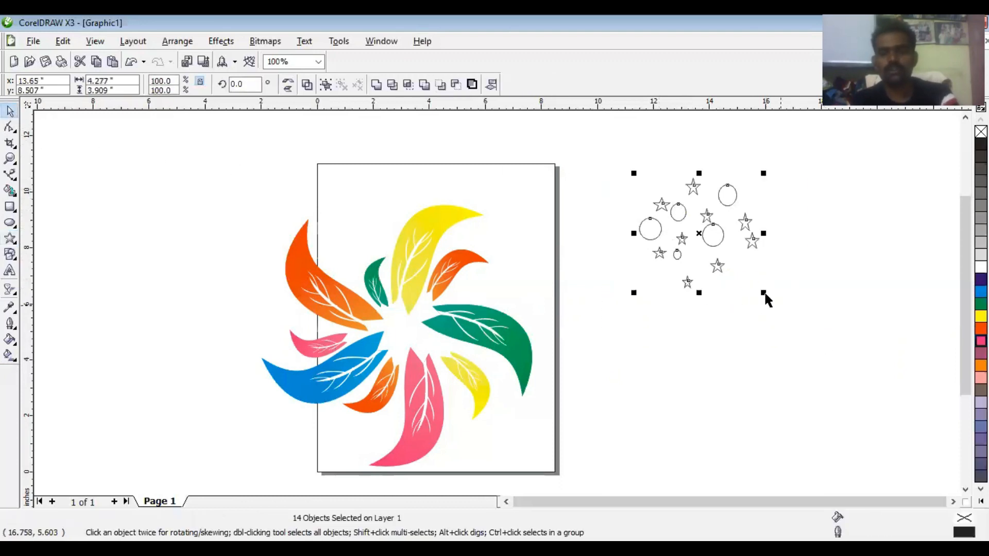
{"action": "left_click_drag", "start_coordinate": [708, 240], "coordinate": [795, 299]}
{"action": "right_click", "coordinate": [692, 349]}
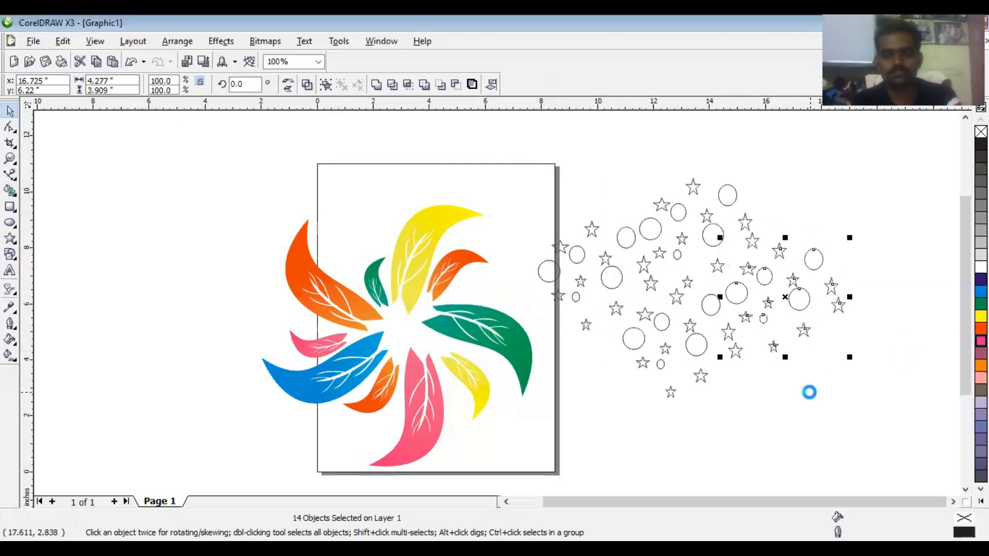
{"action": "left_click_drag", "start_coordinate": [785, 299], "coordinate": [692, 453]}
{"action": "left_click_drag", "start_coordinate": [750, 348], "coordinate": [702, 393]}
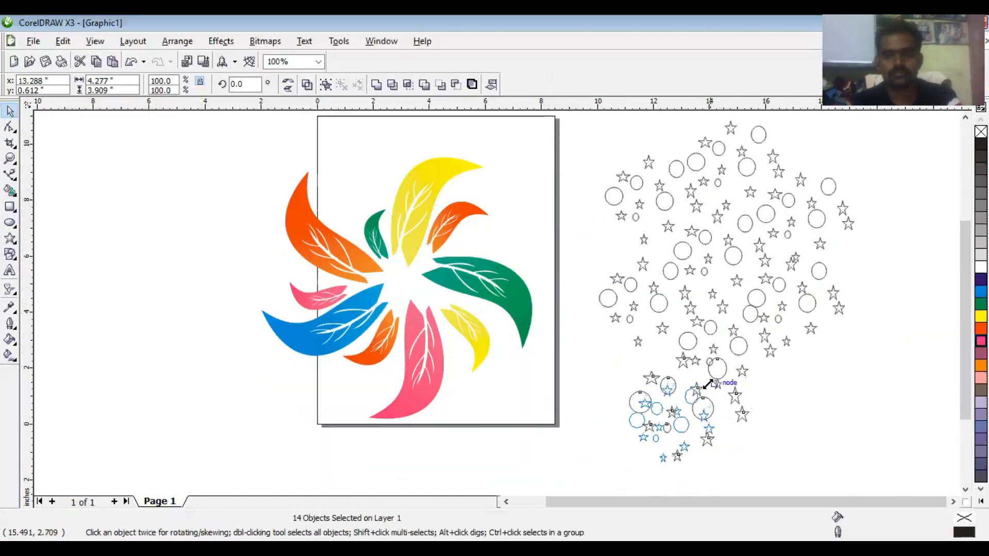
{"action": "left_click_drag", "start_coordinate": [666, 433], "coordinate": [593, 253]}
{"action": "left_click", "coordinate": [795, 353]}
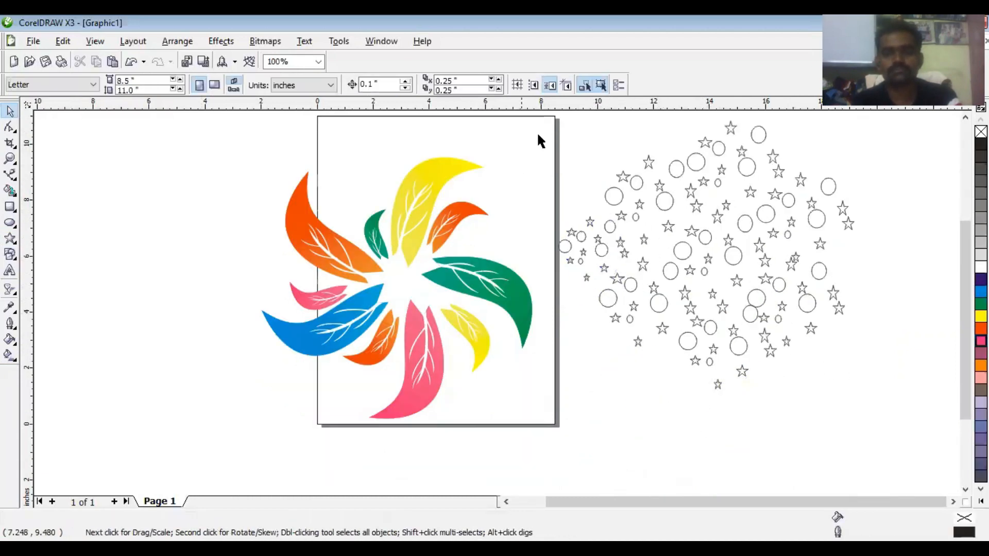
Group all the circles and stars, fill the group with white, and remove its outline
{"action": "left_click_drag", "start_coordinate": [784, 269], "coordinate": [886, 413]}
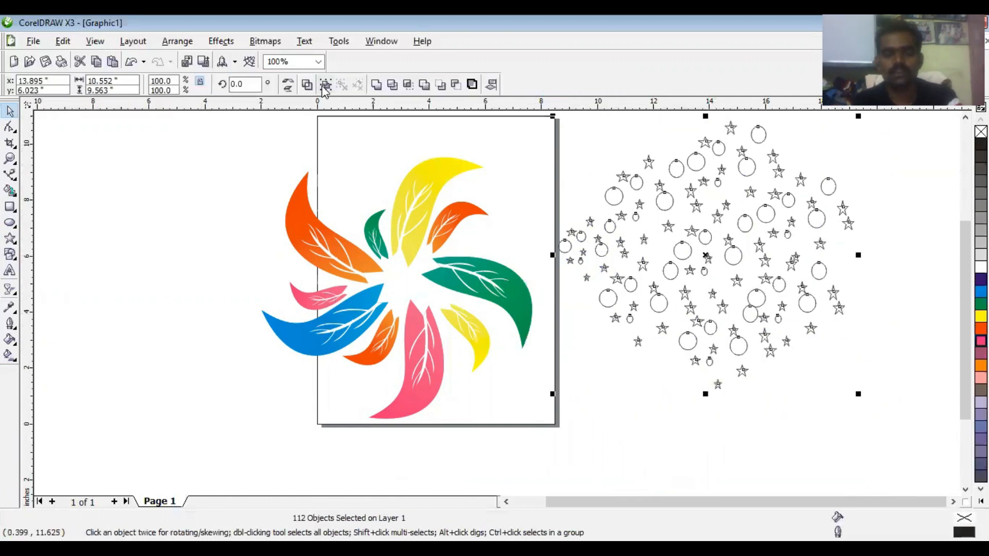
{"action": "left_click", "coordinate": [325, 84]}
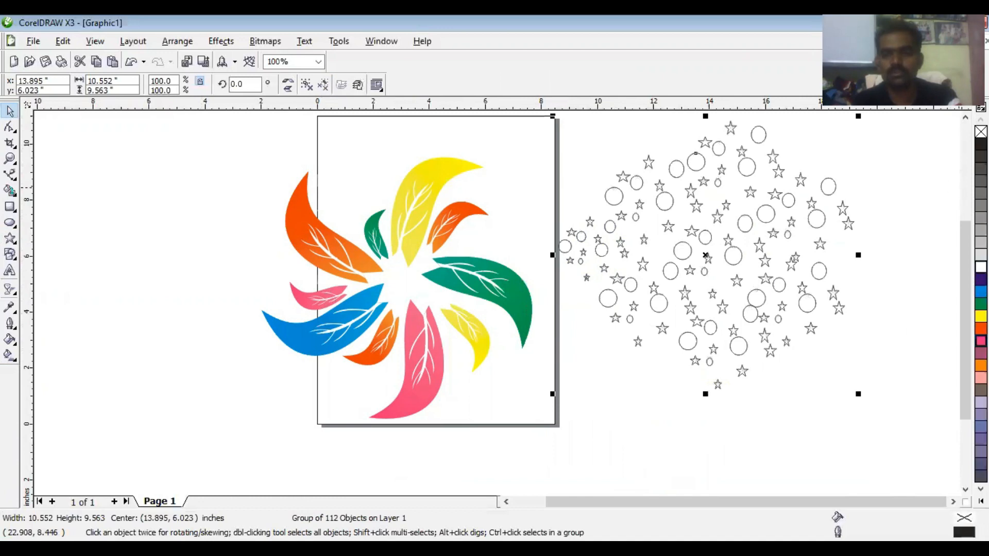
{"action": "left_click", "coordinate": [981, 266]}
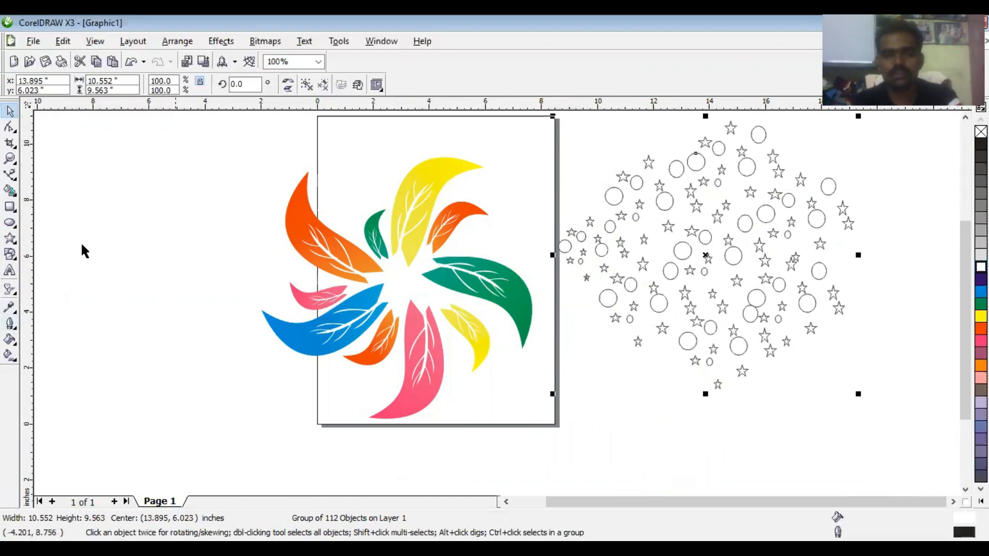
{"action": "left_click", "coordinate": [12, 328]}
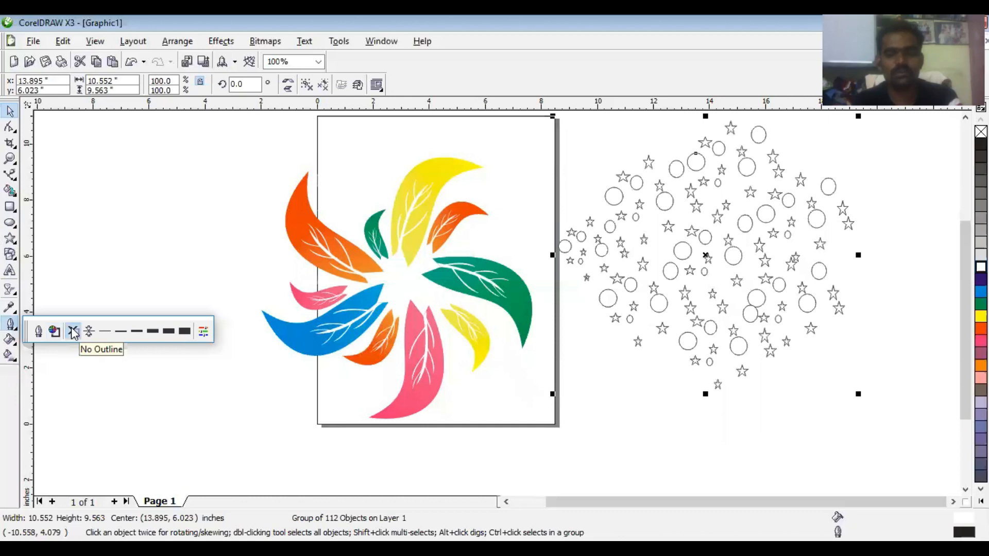
{"action": "left_click", "coordinate": [73, 332]}
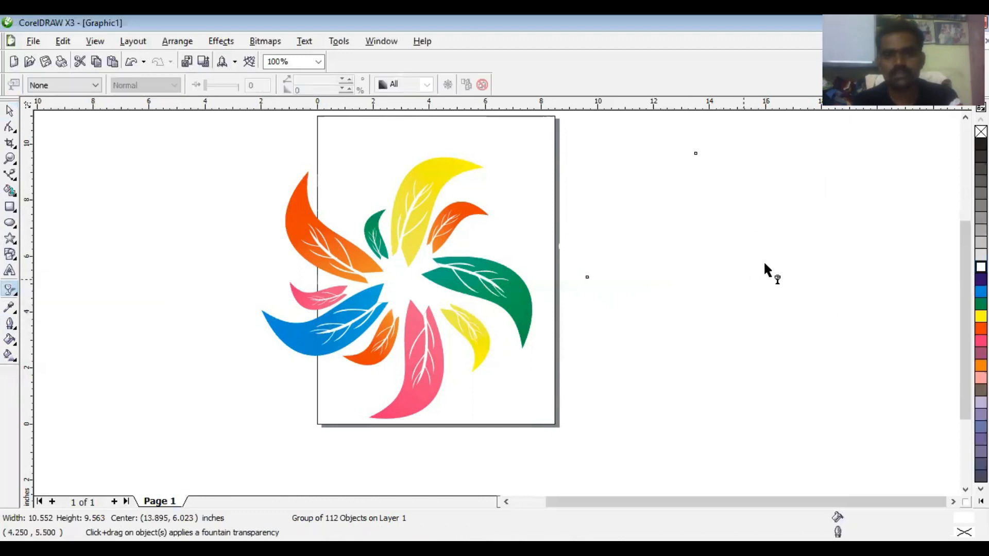
Apply a Radial transparency to the white circle-and-star group
{"action": "left_click", "coordinate": [64, 87]}
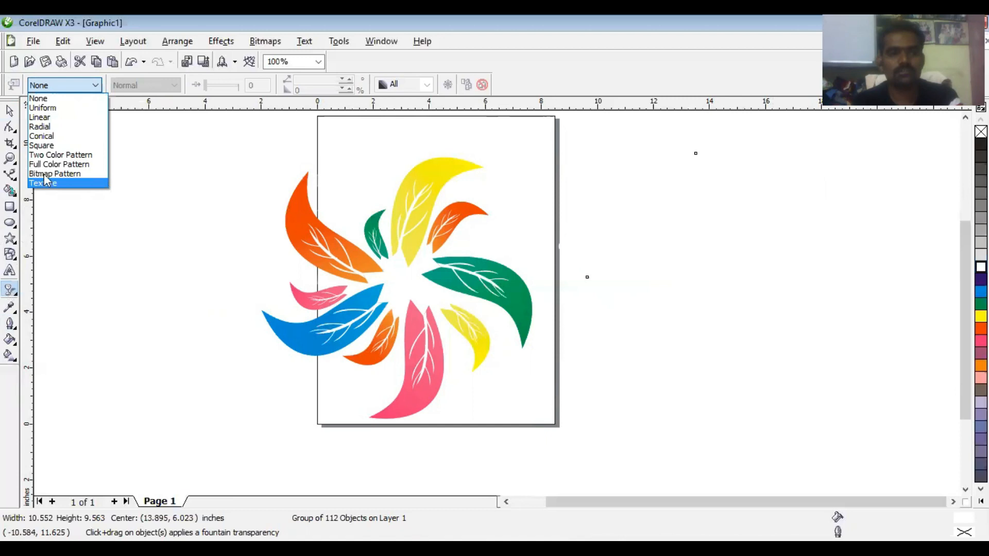
{"action": "left_click", "coordinate": [49, 133]}
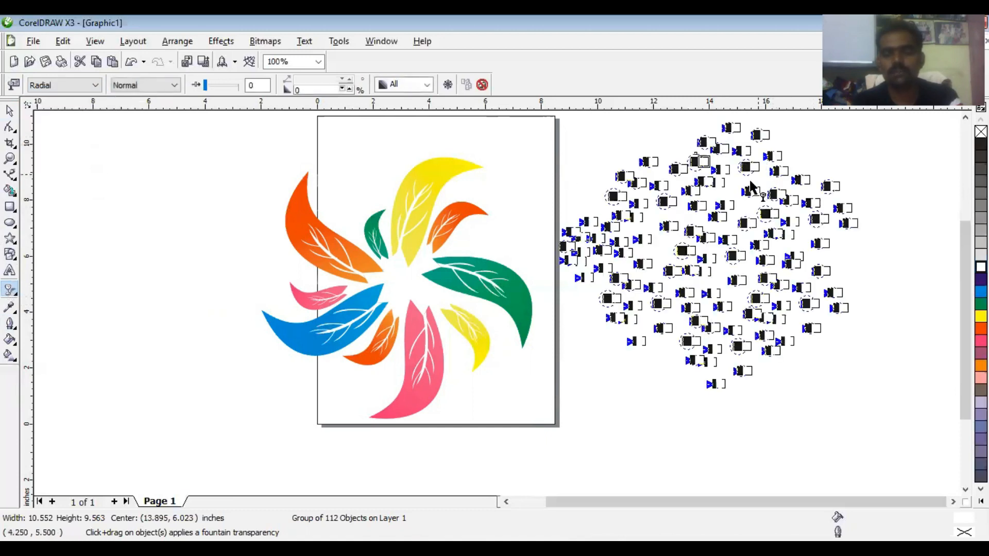
{"action": "key", "text": "space"}
Place the transparent circle-and-star group over the pinwheel, scale it down, and centre it on the feathers
{"action": "left_click_drag", "start_coordinate": [694, 278], "coordinate": [391, 282]}
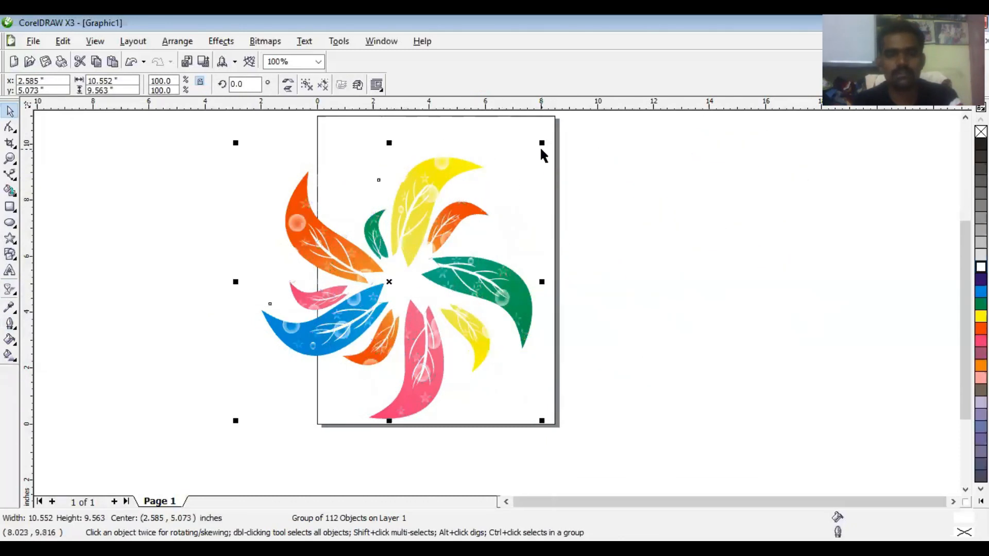
{"action": "scroll", "coordinate": [510, 304], "scroll_direction": "up", "scroll_amount": 1}
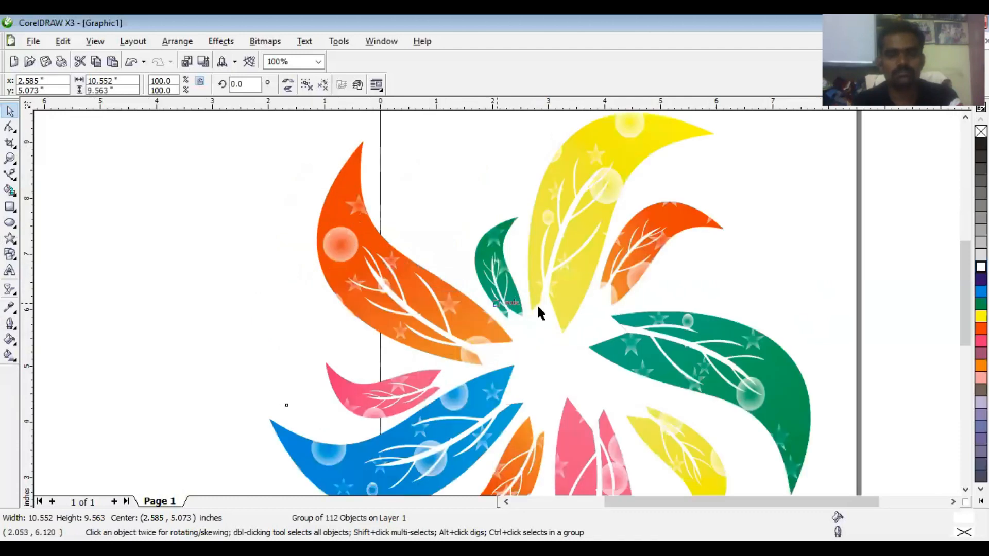
{"action": "left_click", "coordinate": [965, 490]}
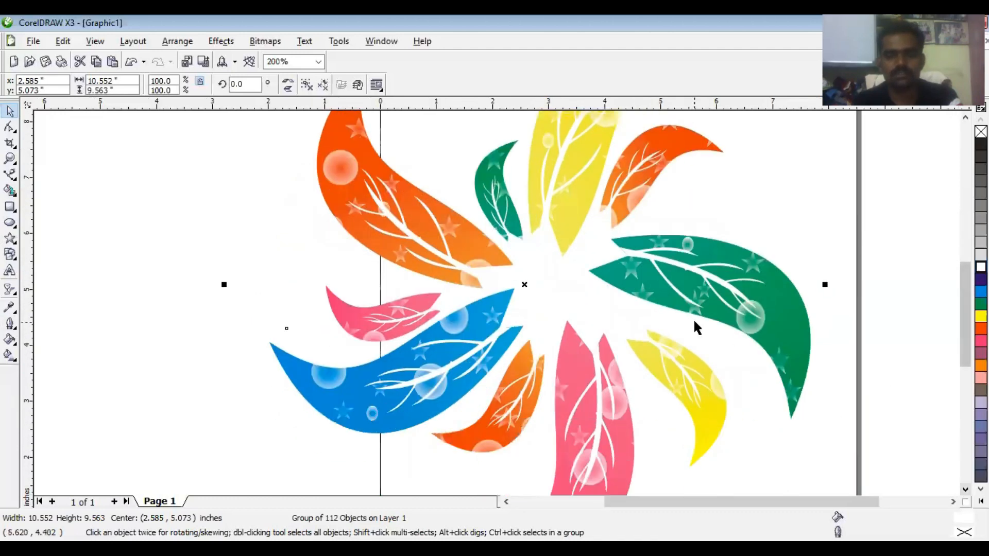
{"action": "scroll", "coordinate": [695, 322], "scroll_direction": "down", "scroll_amount": 1}
{"action": "left_click_drag", "start_coordinate": [565, 146], "coordinate": [490, 212]}
{"action": "left_click_drag", "start_coordinate": [409, 292], "coordinate": [453, 255]}
Find the leftover white group of 78 objects beside the page, move it over the pinwheel, and delete it
{"action": "left_click_drag", "start_coordinate": [246, 135], "coordinate": [634, 442]}
{"action": "left_click", "coordinate": [443, 251]}
{"action": "left_click", "coordinate": [441, 312]}
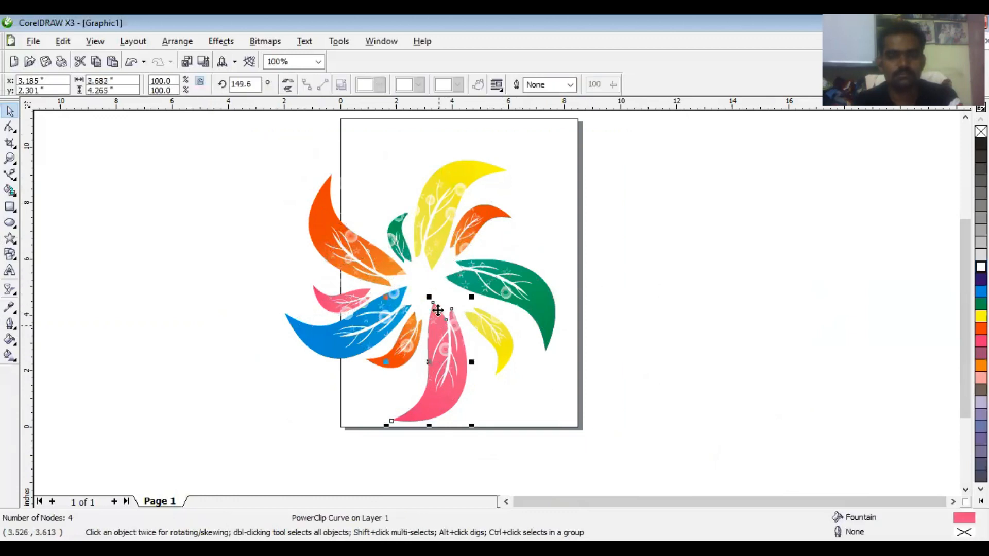
{"action": "left_click", "coordinate": [406, 241]}
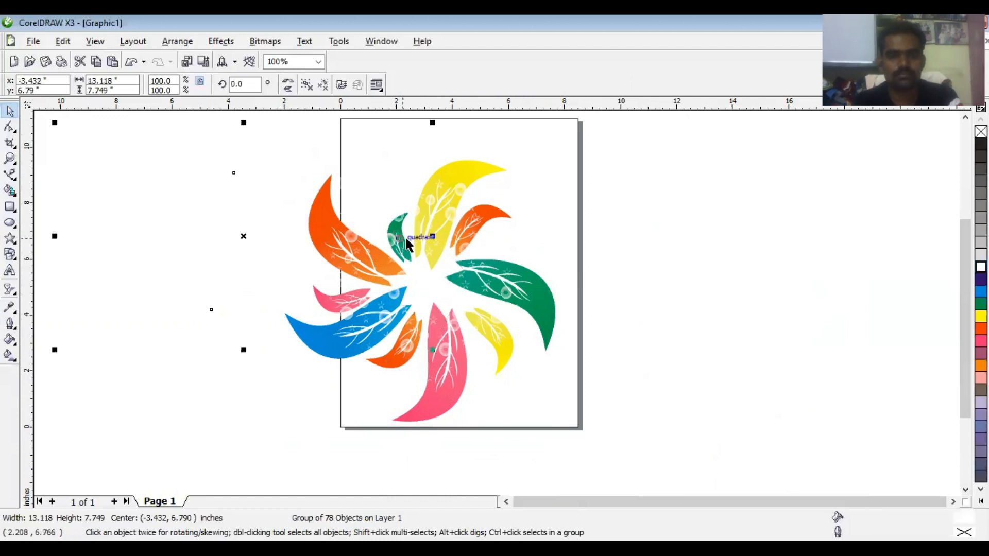
{"action": "left_click_drag", "start_coordinate": [249, 240], "coordinate": [436, 310]}
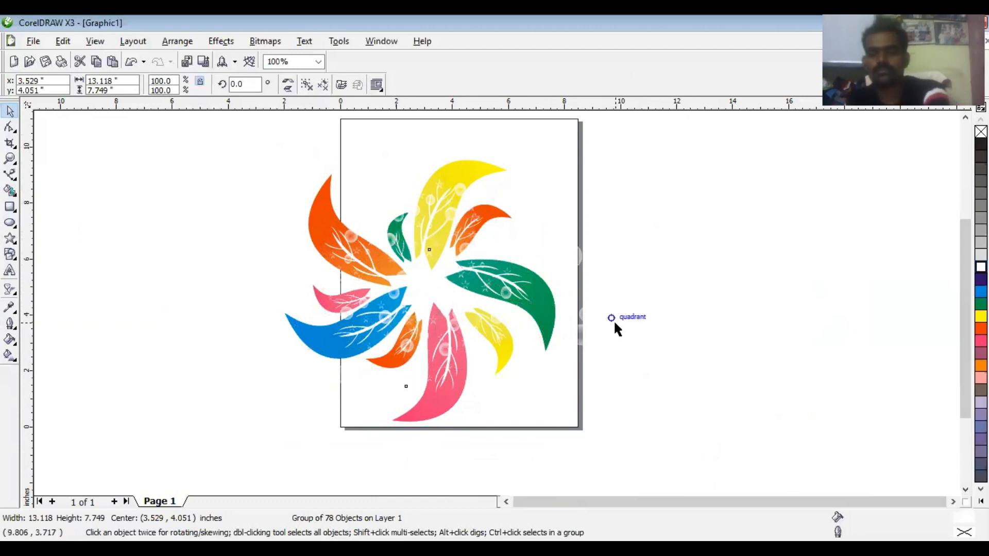
{"action": "left_click", "coordinate": [615, 324]}
{"action": "left_click", "coordinate": [398, 308]}
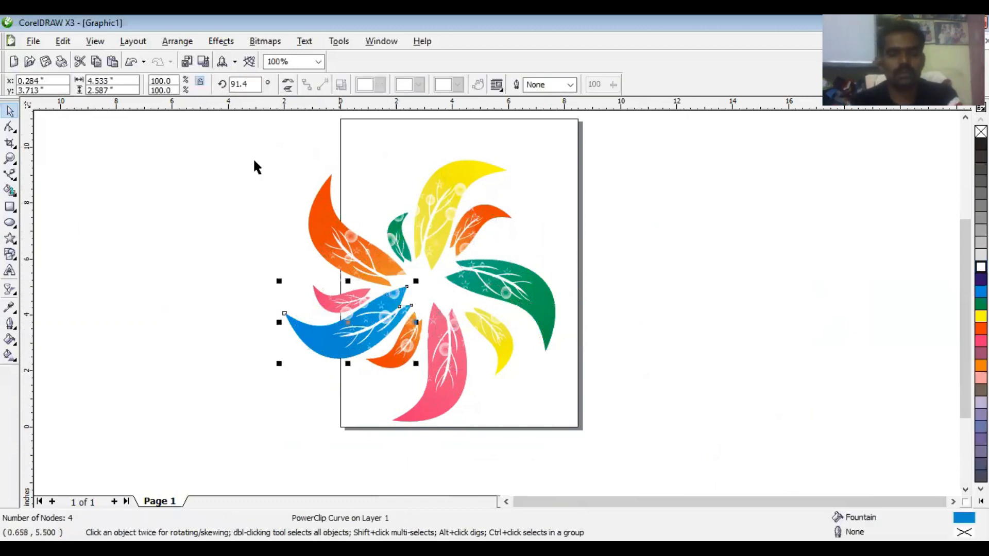
{"action": "left_click_drag", "start_coordinate": [236, 119], "coordinate": [611, 437]}
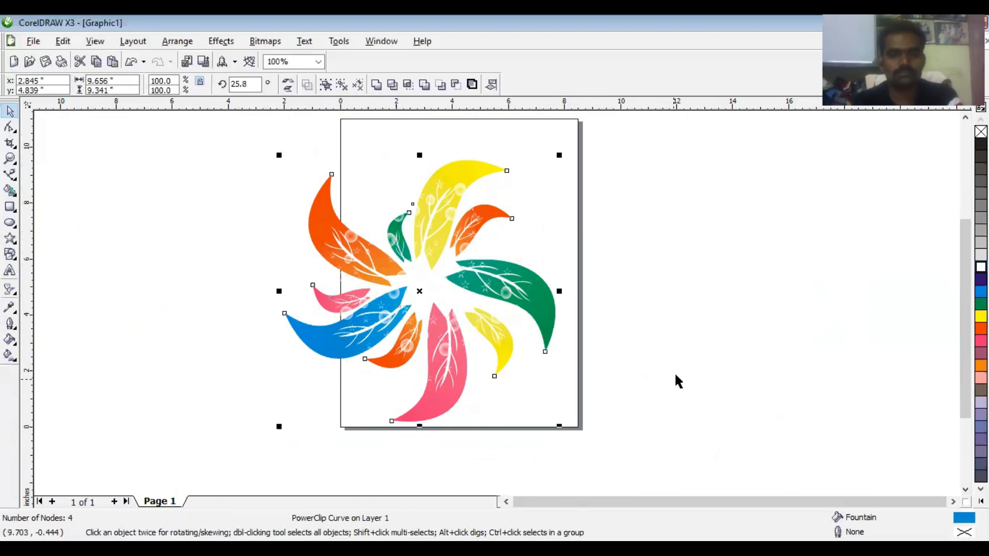
{"action": "left_click", "coordinate": [675, 372]}
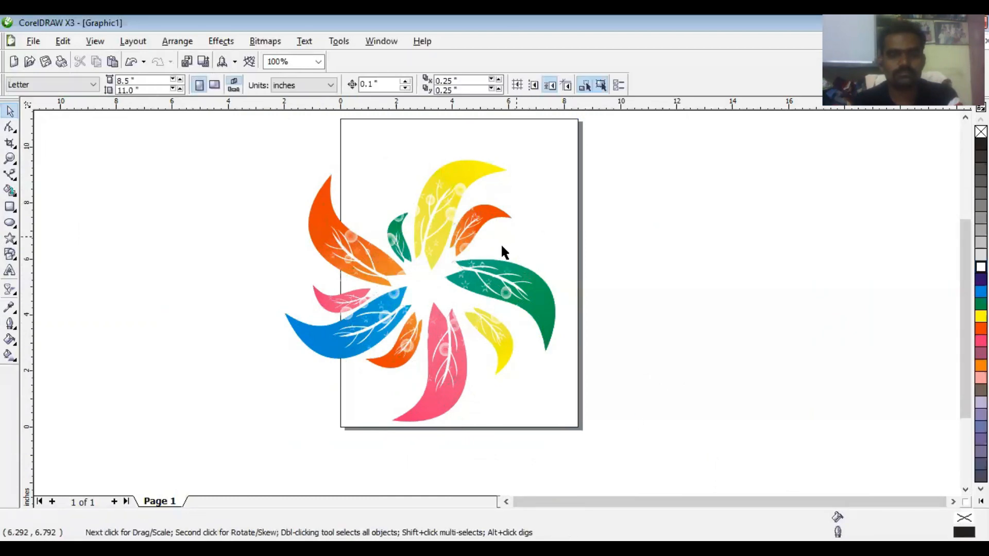
Recentre the circle-and-star group on the pinwheel and enlarge it so its ornaments spread across the feathers
{"action": "left_click", "coordinate": [485, 251]}
{"action": "left_click_drag", "start_coordinate": [418, 282], "coordinate": [426, 306]}
{"action": "left_click_drag", "start_coordinate": [543, 201], "coordinate": [576, 168]}
{"action": "left_click_drag", "start_coordinate": [310, 413], "coordinate": [240, 430]}
Select all ten feathers with the circle-and-star overlay, group them together, and deselect
{"action": "left_click_drag", "start_coordinate": [232, 129], "coordinate": [681, 469]}
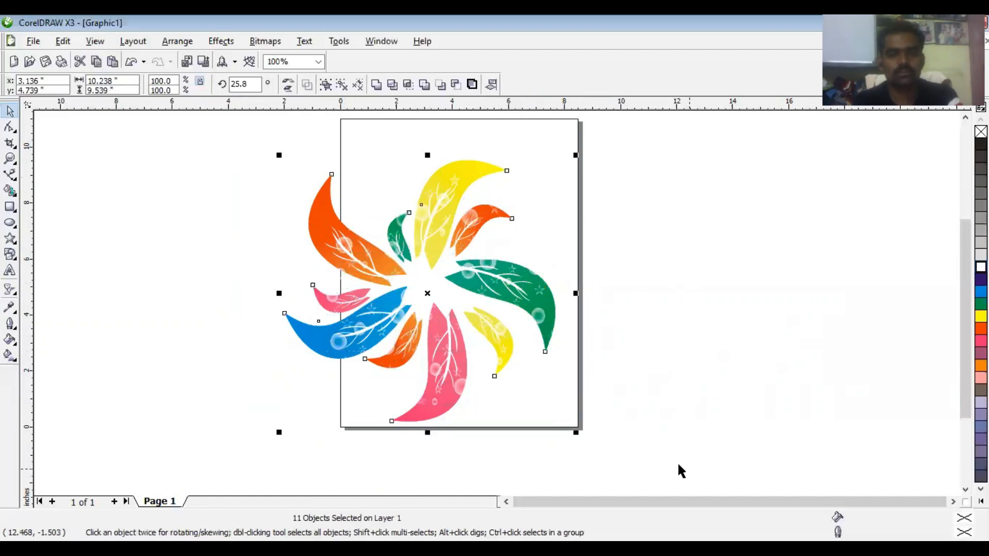
{"action": "left_click", "coordinate": [326, 86]}
{"action": "left_click", "coordinate": [702, 349]}
Examine the star and circle ornaments on the grouped pinwheel, both close up and as a whole
{"action": "scroll", "coordinate": [494, 299], "scroll_direction": "up", "scroll_amount": 2}
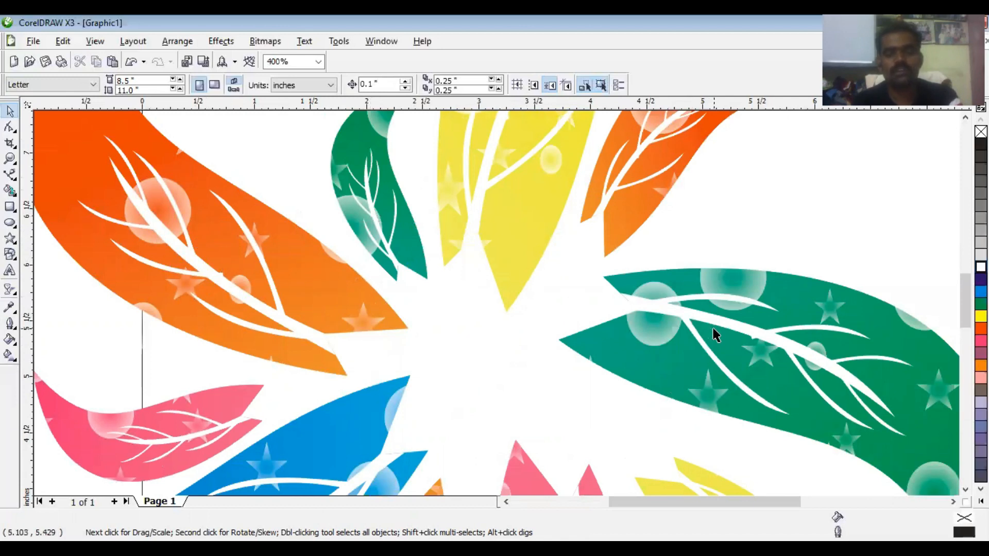
{"action": "left_click", "coordinate": [966, 118]}
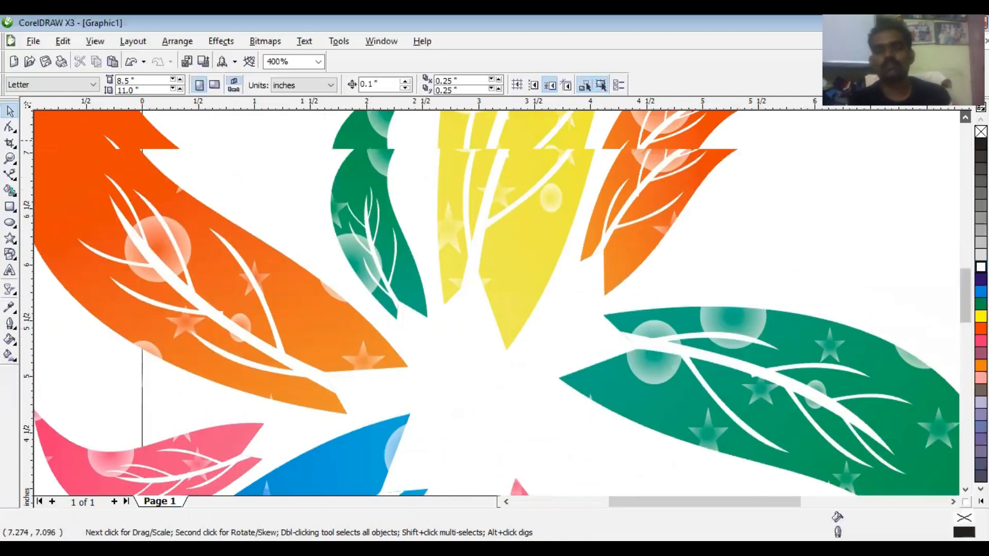
{"action": "left_click", "coordinate": [965, 117]}
{"action": "scroll", "coordinate": [494, 302], "scroll_direction": "down", "scroll_amount": 1}
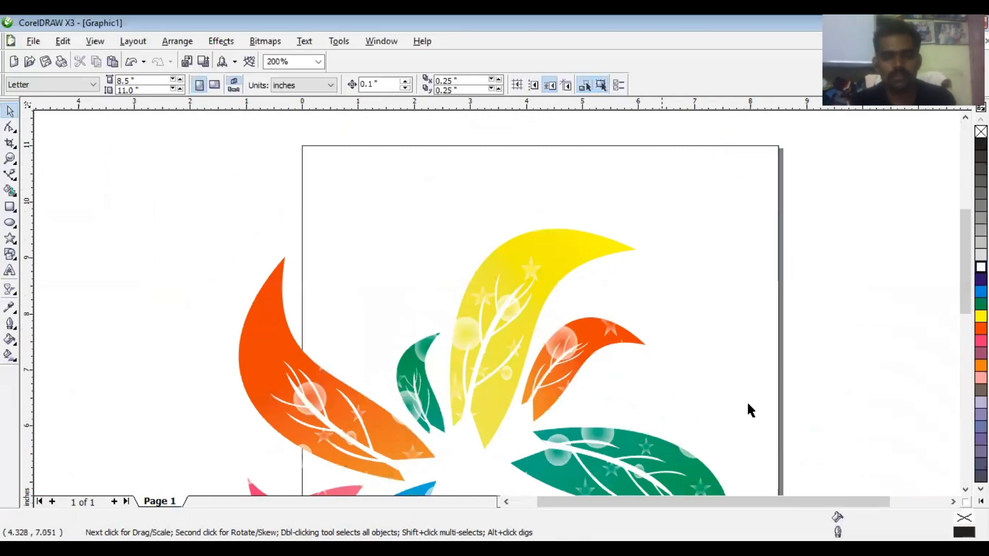
{"action": "left_click", "coordinate": [966, 490]}
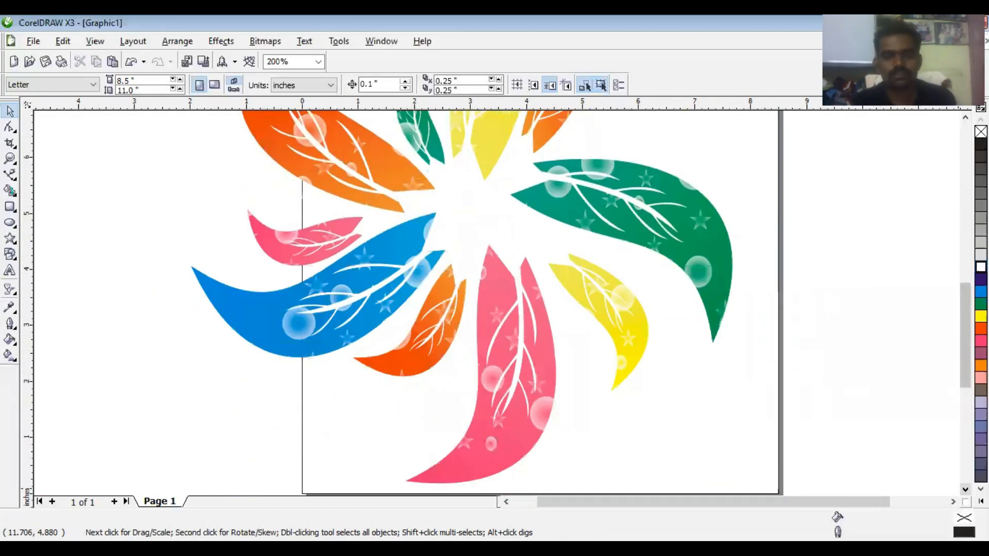
{"action": "scroll", "coordinate": [496, 300], "scroll_direction": "down", "scroll_amount": 1}
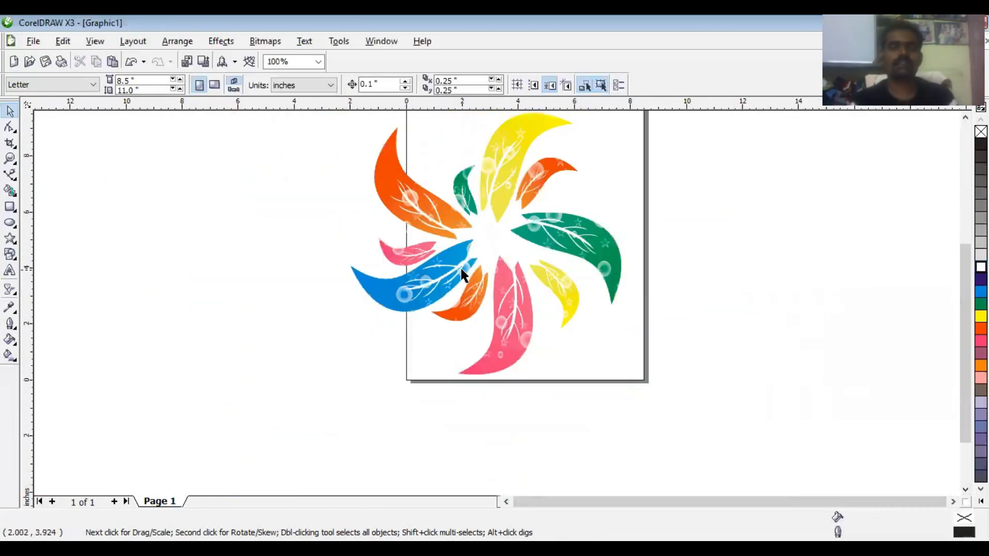